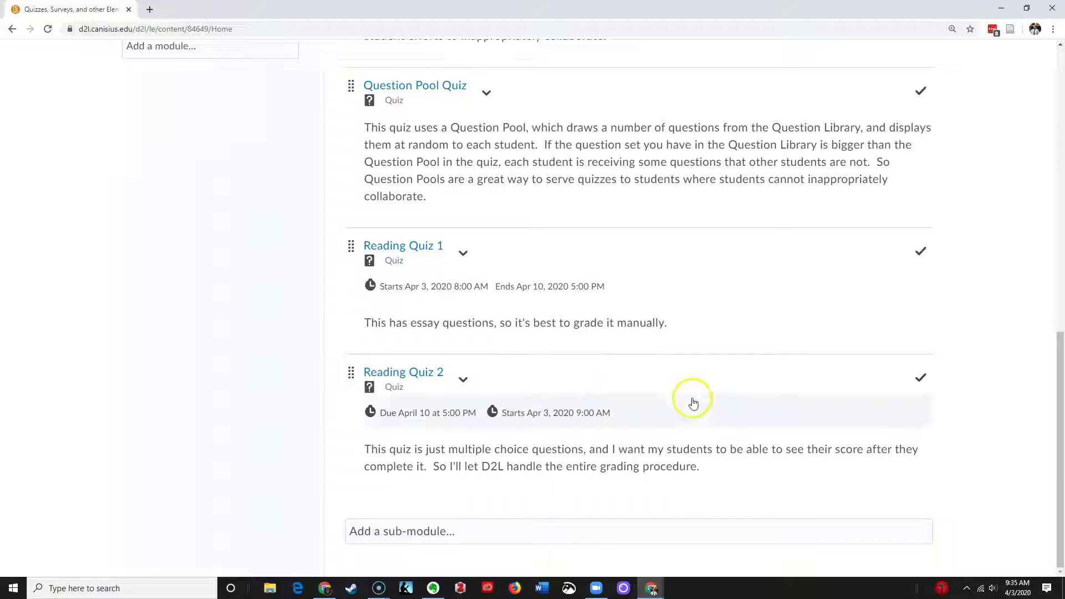
Open the course grade book and look across the students' grade columns.
{"action": "scroll", "coordinate": [719, 397], "scroll_direction": "up", "scroll_amount": 15}
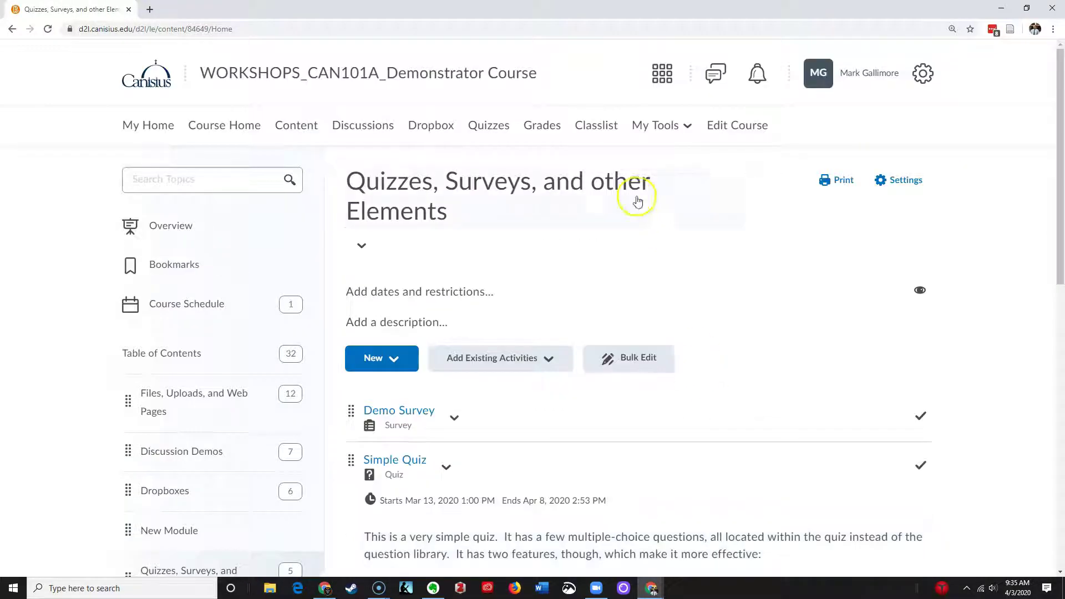
{"action": "left_click", "coordinate": [543, 125]}
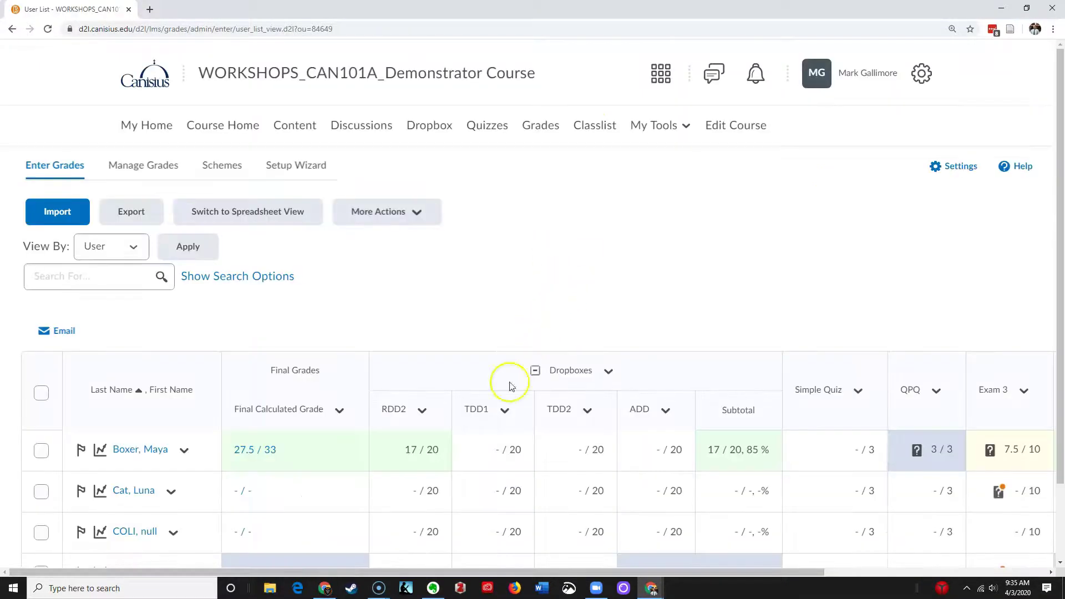
{"action": "scroll", "coordinate": [505, 413], "scroll_direction": "down", "scroll_amount": 2}
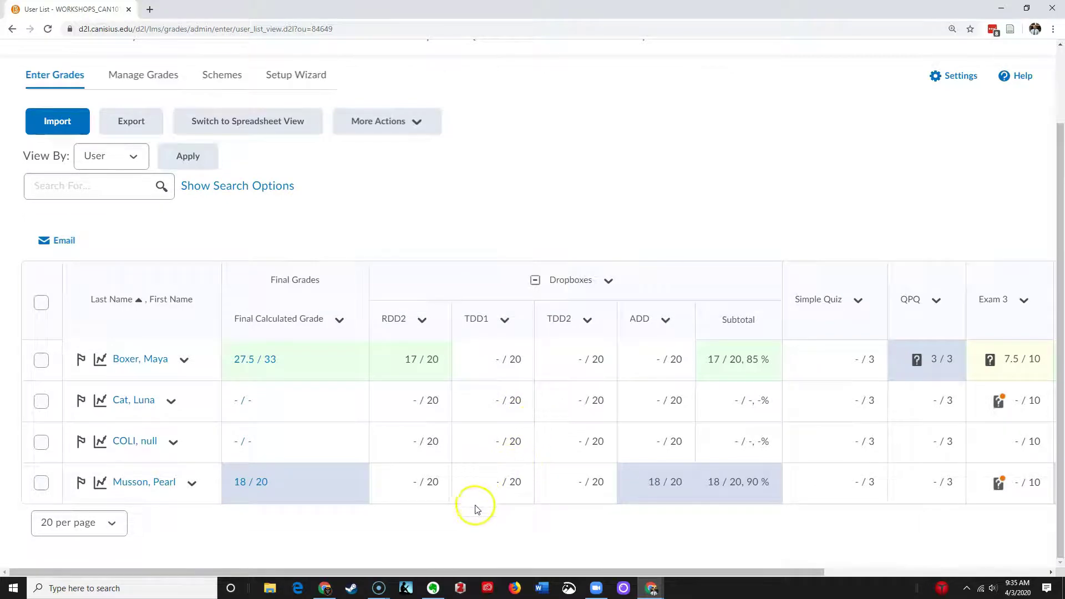
{"action": "left_click_drag", "start_coordinate": [382, 572], "coordinate": [610, 574]}
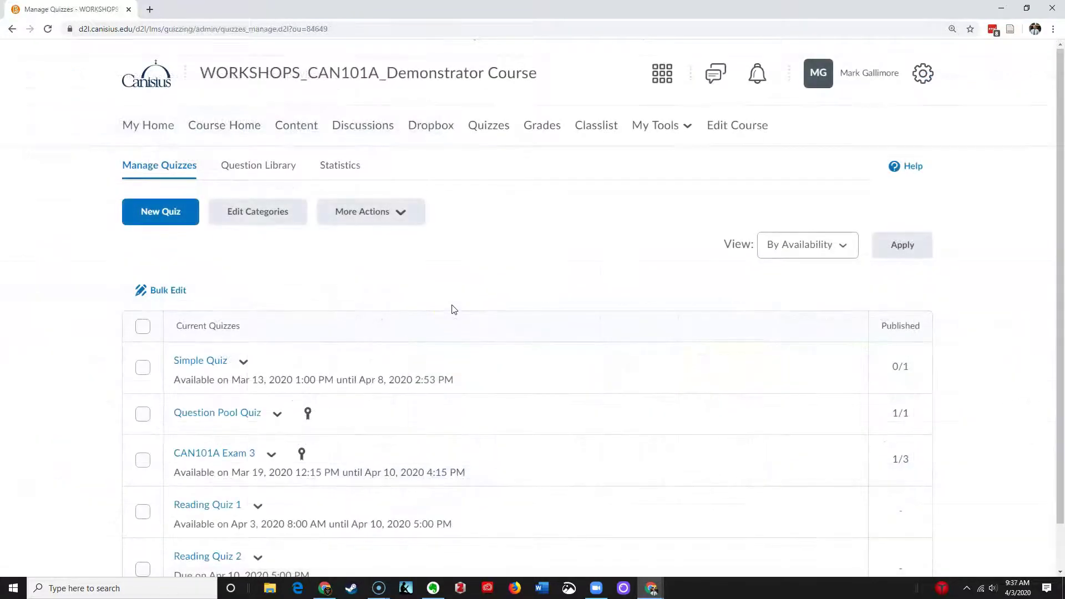
Review the list of current quizzes and return to the Exam 3 column of the grade book.
{"action": "scroll", "coordinate": [454, 309], "scroll_direction": "down", "scroll_amount": 1}
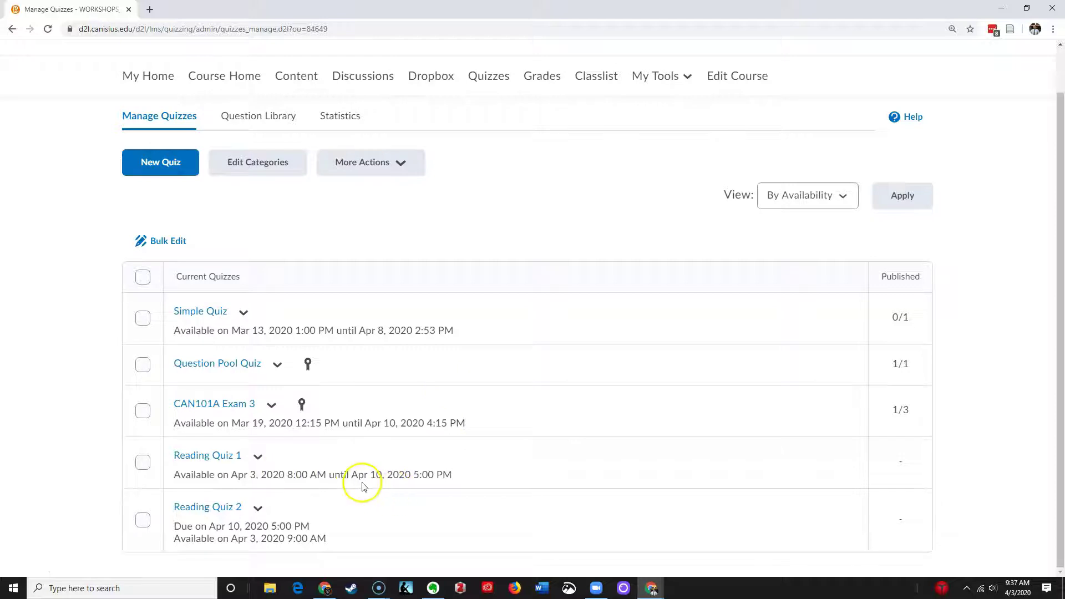
{"action": "scroll", "coordinate": [414, 488], "scroll_direction": "up", "scroll_amount": 1}
{"action": "left_click", "coordinate": [542, 125]}
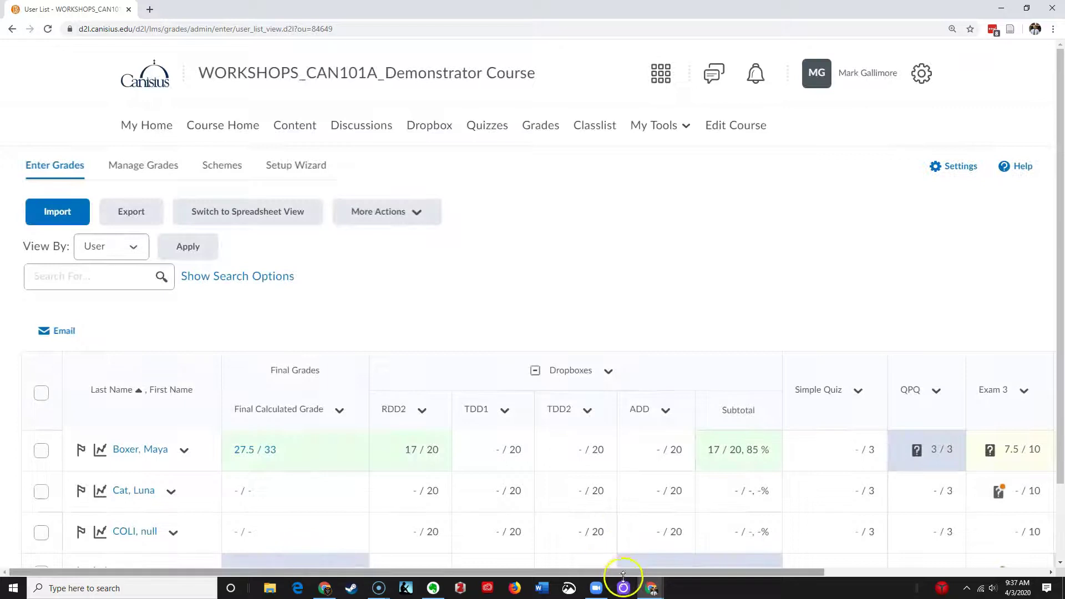
{"action": "left_click_drag", "start_coordinate": [622, 573], "coordinate": [827, 573]}
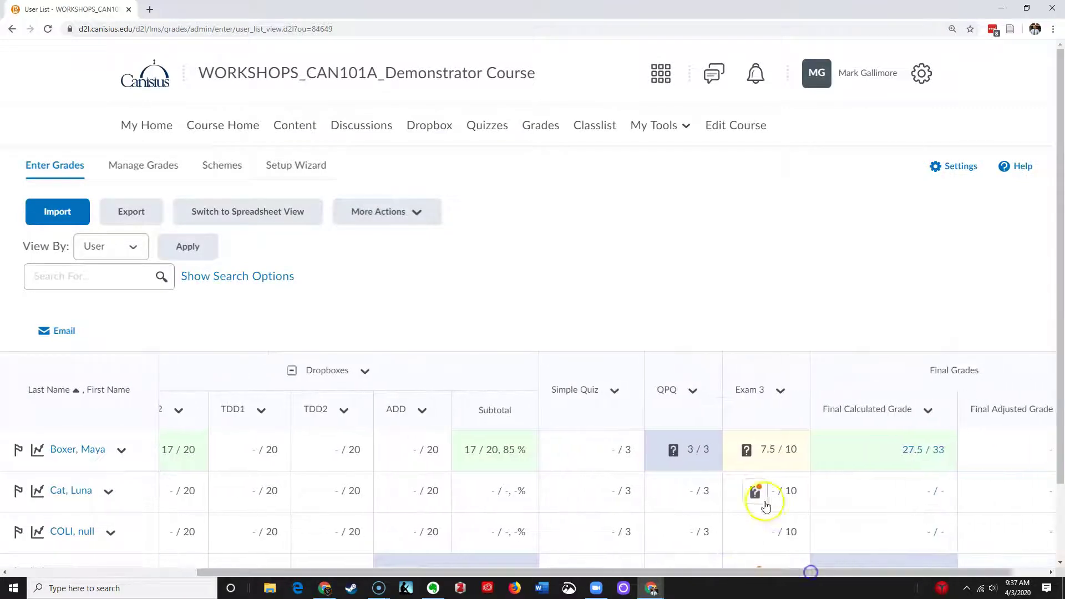
{"action": "scroll", "coordinate": [756, 504], "scroll_direction": "down", "scroll_amount": 2}
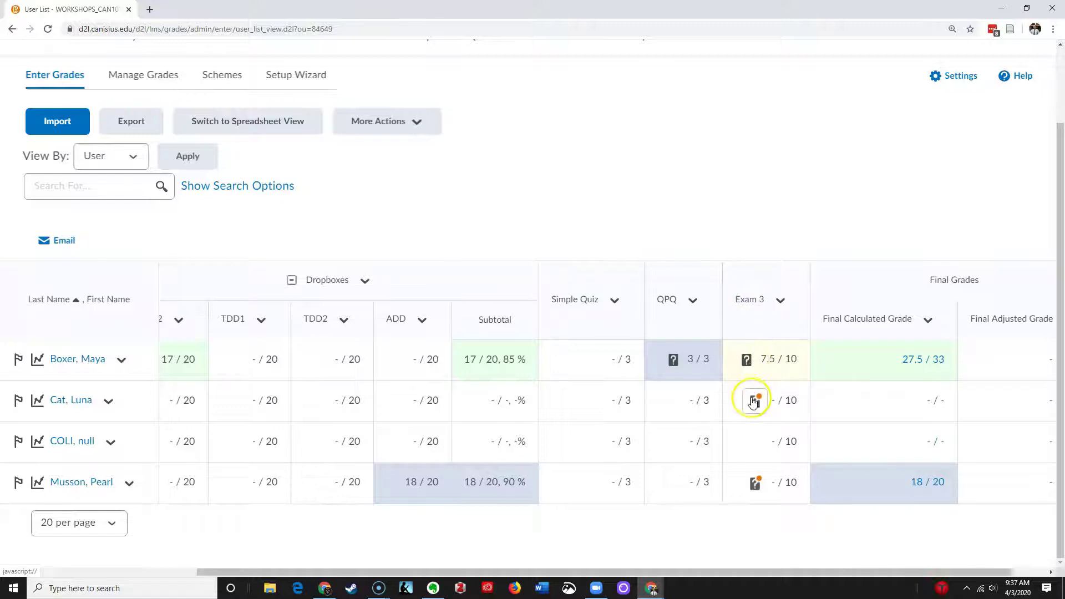
Open the first listed student's Exam 3 submission and read through its completion summary.
{"action": "left_click", "coordinate": [747, 361]}
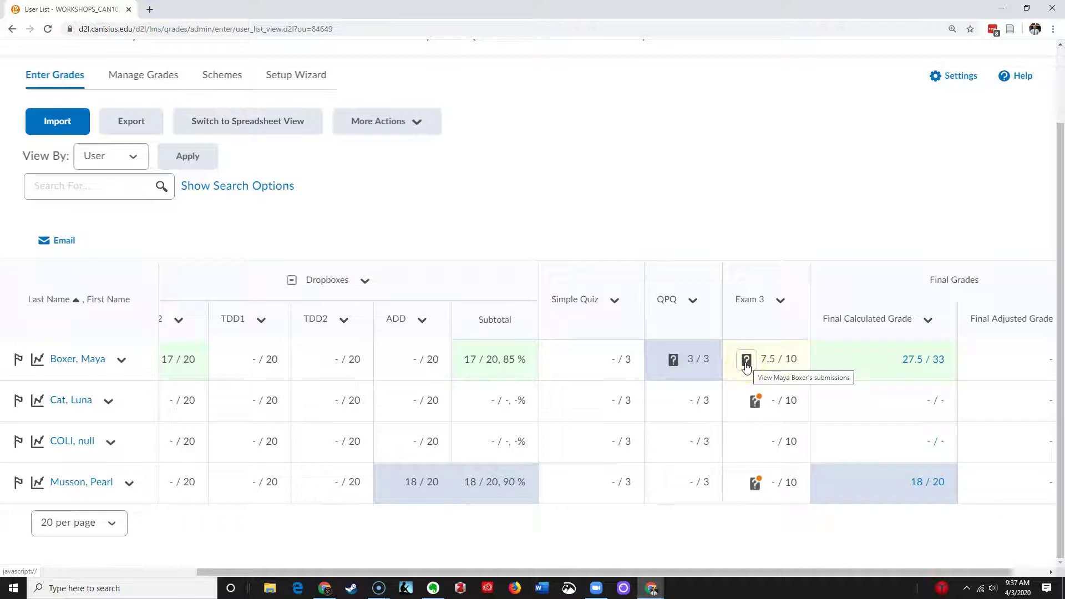
{"action": "left_click", "coordinate": [752, 493]}
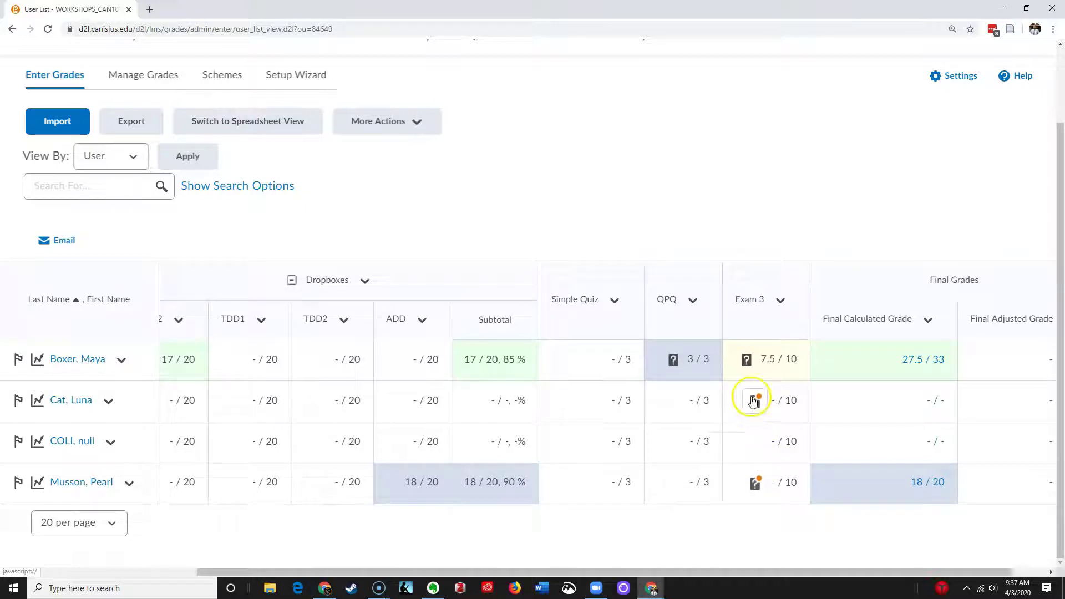
{"action": "left_click", "coordinate": [747, 361]}
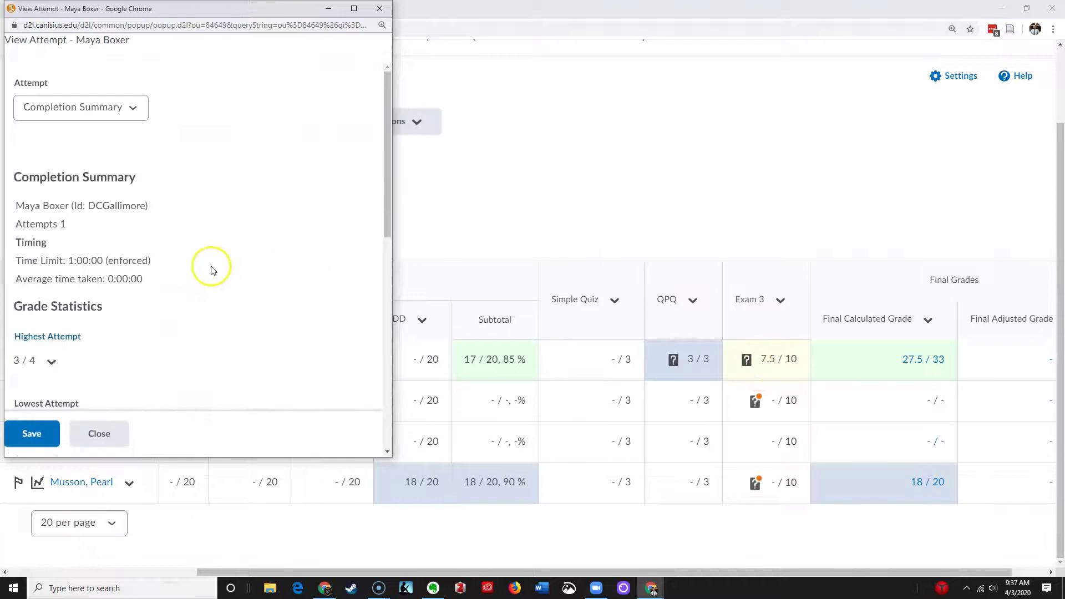
{"action": "scroll", "coordinate": [185, 275], "scroll_direction": "down", "scroll_amount": 5}
{"action": "scroll", "coordinate": [184, 288], "scroll_direction": "down", "scroll_amount": 3}
{"action": "scroll", "coordinate": [183, 304], "scroll_direction": "up", "scroll_amount": 9}
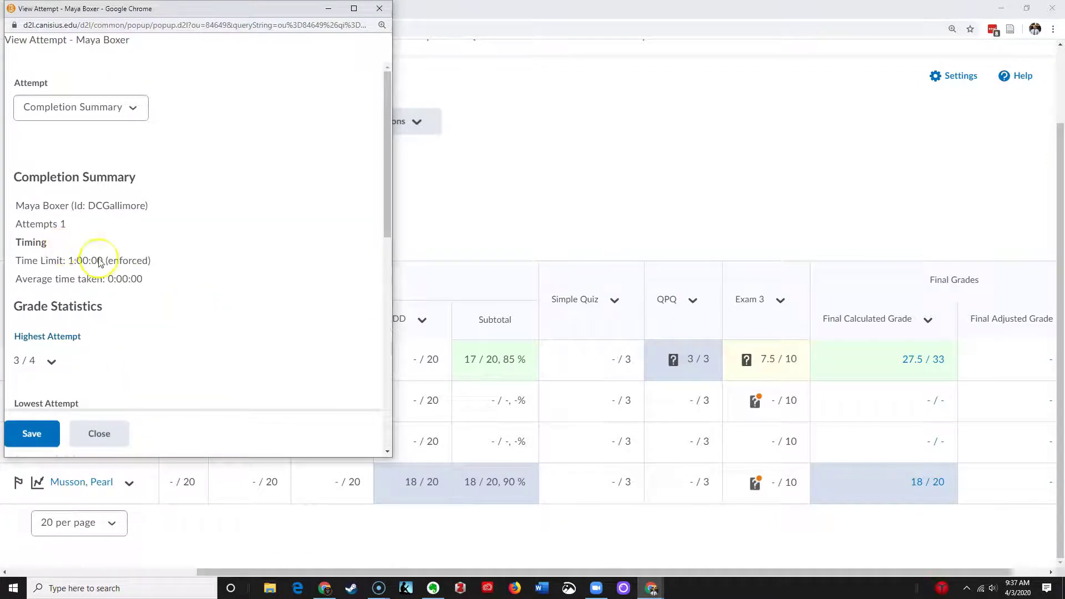
Examine the grading feedback and quiz results of Attempt 1 and close the submission without changes.
{"action": "left_click", "coordinate": [72, 107]}
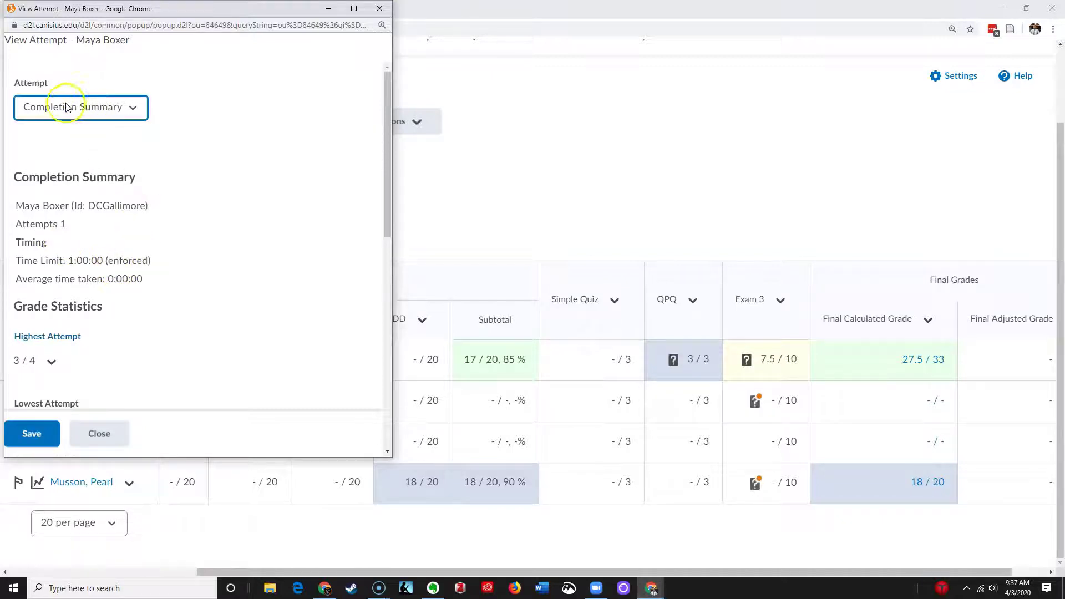
{"action": "left_click", "coordinate": [42, 128]}
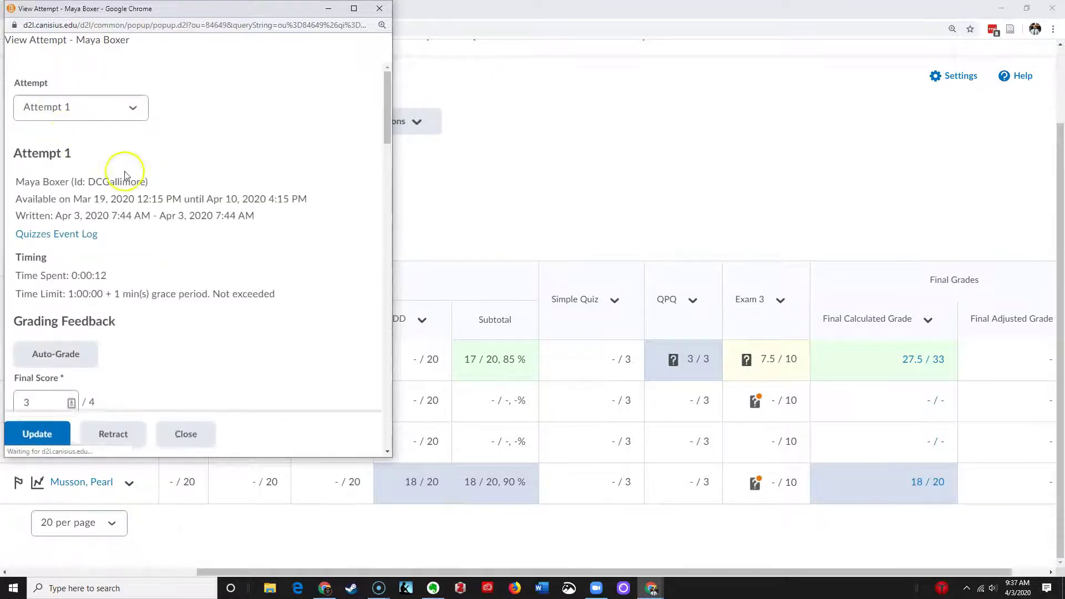
{"action": "scroll", "coordinate": [167, 250], "scroll_direction": "down", "scroll_amount": 2}
{"action": "scroll", "coordinate": [161, 258], "scroll_direction": "down", "scroll_amount": 6}
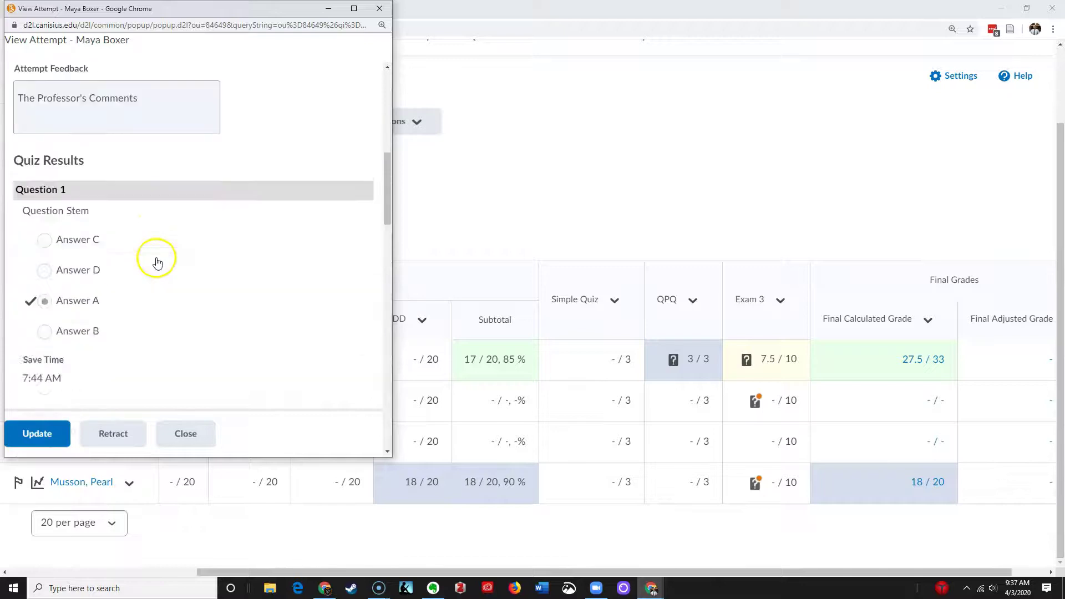
{"action": "scroll", "coordinate": [157, 261], "scroll_direction": "up", "scroll_amount": 6}
{"action": "scroll", "coordinate": [157, 261], "scroll_direction": "up", "scroll_amount": 1}
{"action": "left_click", "coordinate": [187, 432]}
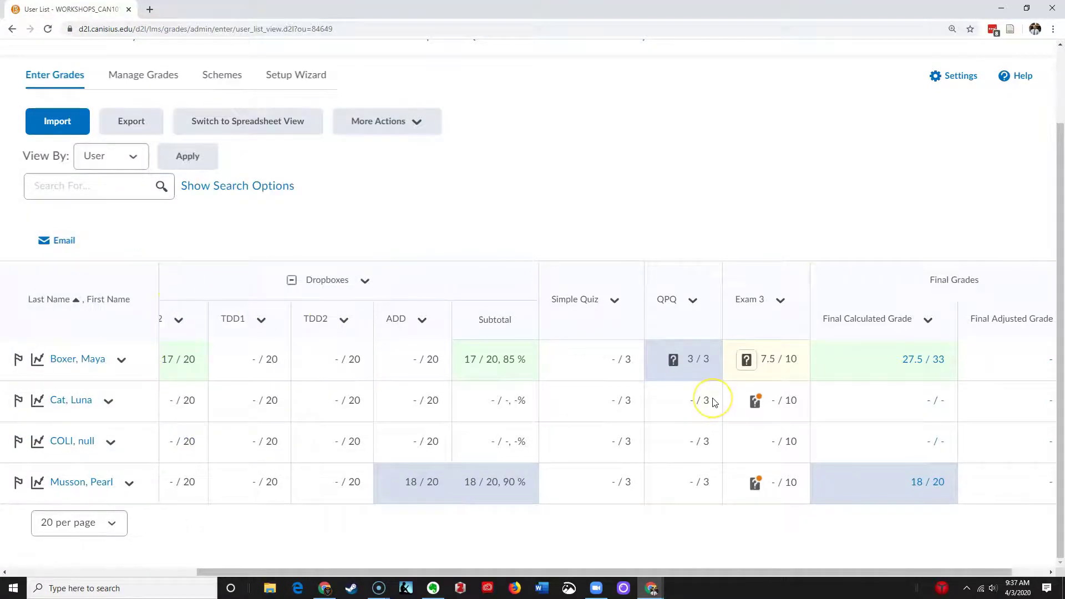
{"action": "left_click", "coordinate": [718, 380]}
Open Reading Quiz 1 for editing from the quiz list and display its assessment settings.
{"action": "scroll", "coordinate": [713, 388], "scroll_direction": "up", "scroll_amount": 2}
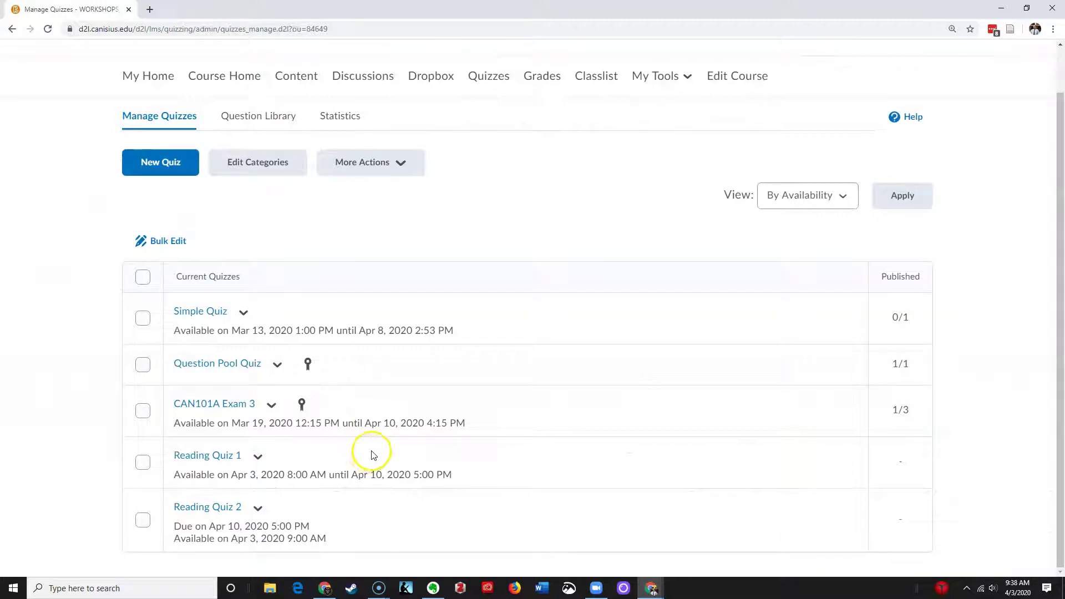
{"action": "left_click", "coordinate": [257, 458]}
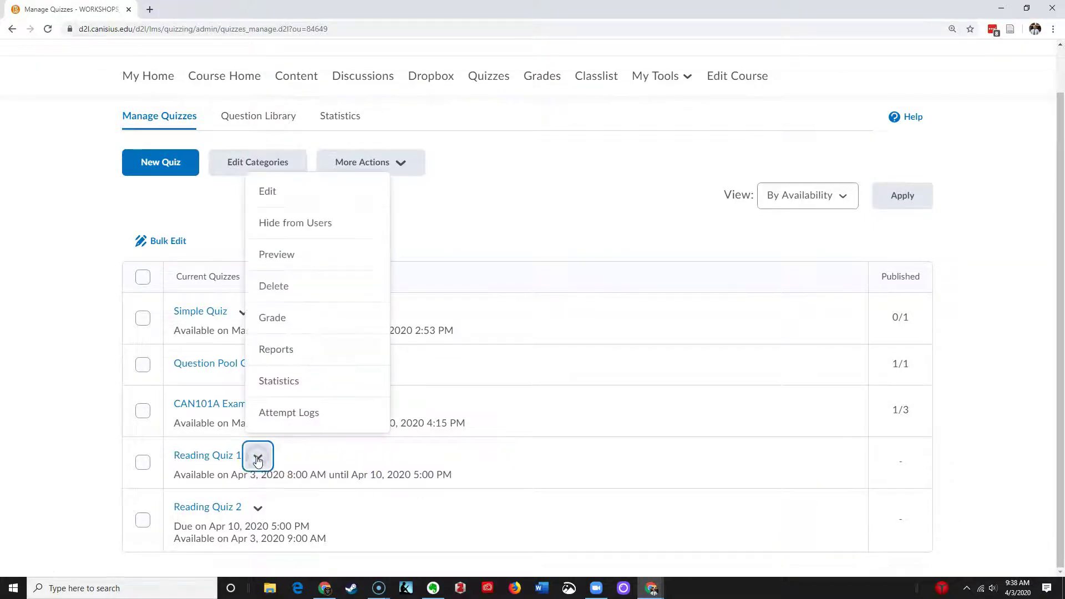
{"action": "left_click", "coordinate": [290, 195]}
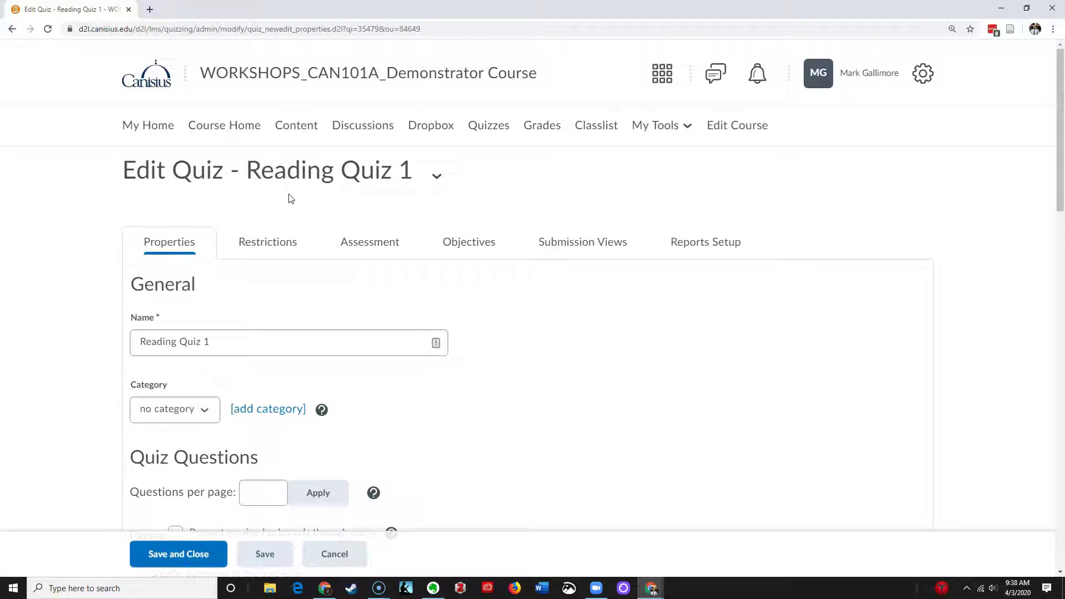
{"action": "left_click", "coordinate": [343, 244]}
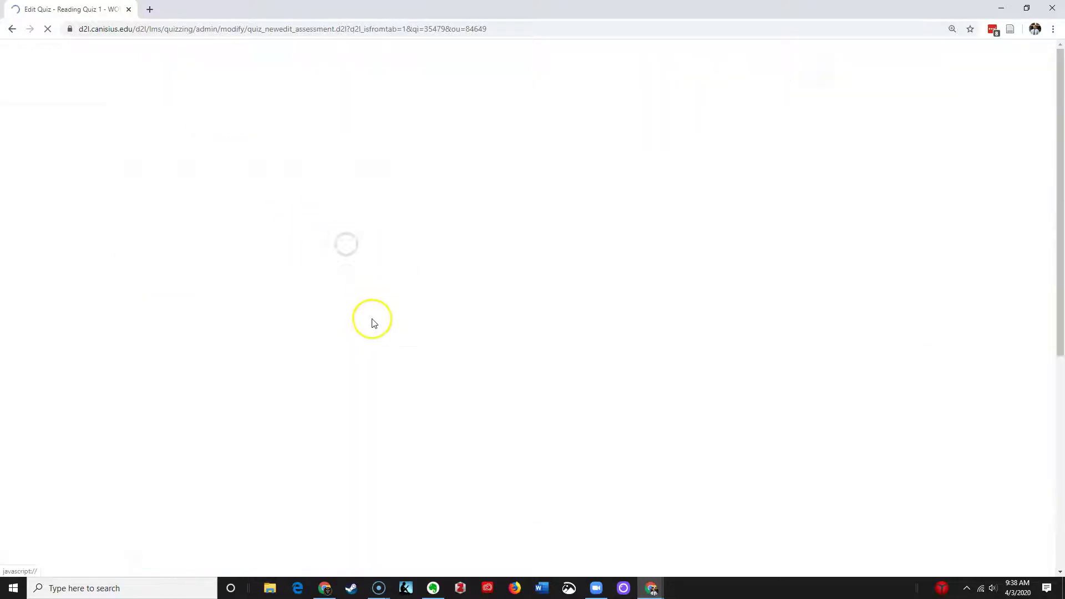
{"action": "scroll", "coordinate": [392, 392], "scroll_direction": "down", "scroll_amount": 2}
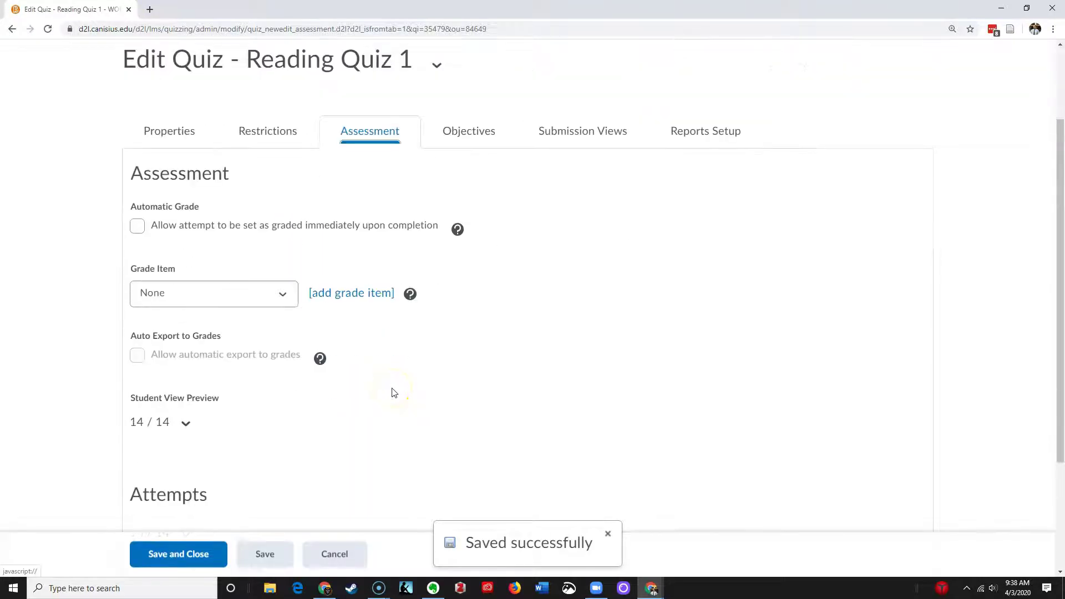
{"action": "left_click", "coordinate": [284, 296]}
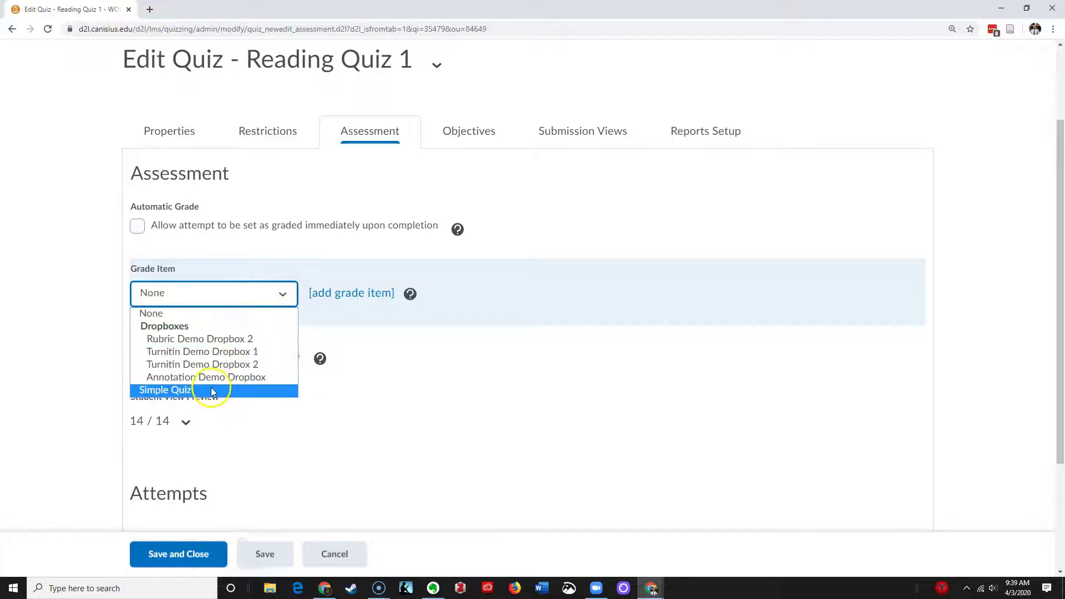
{"action": "left_click", "coordinate": [211, 392]}
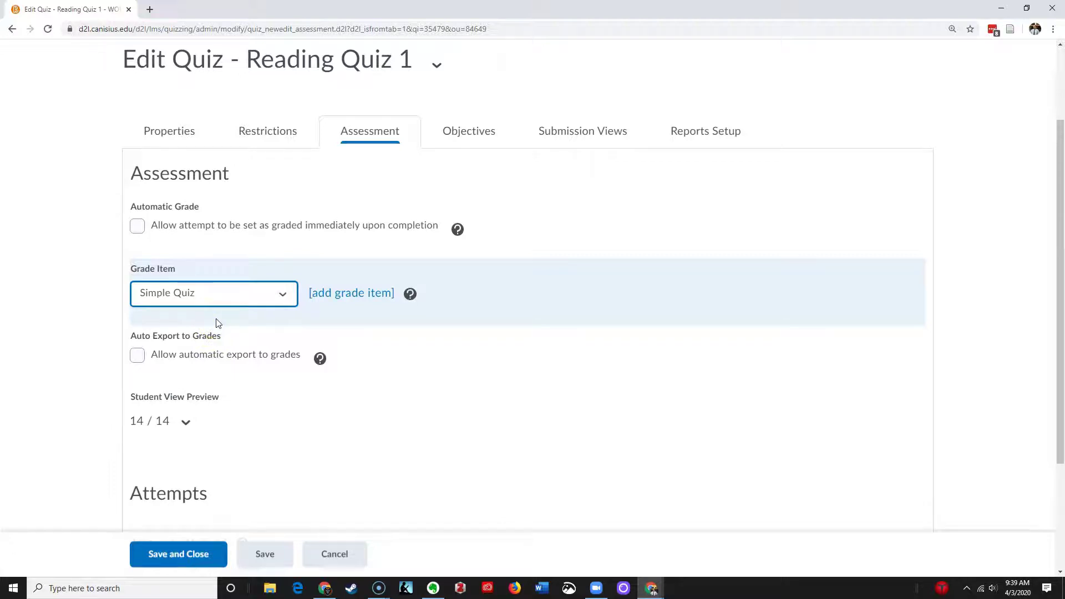
{"action": "left_click", "coordinate": [284, 296]}
{"action": "left_click", "coordinate": [153, 314]}
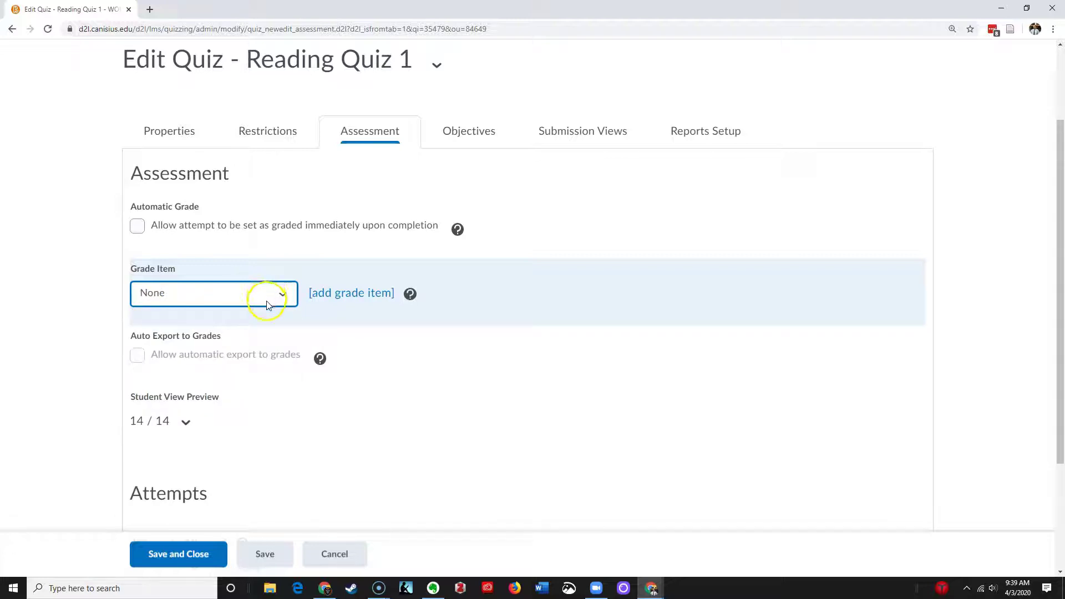
Start a new grade item for the quiz with the name Reading Quiz 1 and the short name RQ1.
{"action": "left_click", "coordinate": [348, 294]}
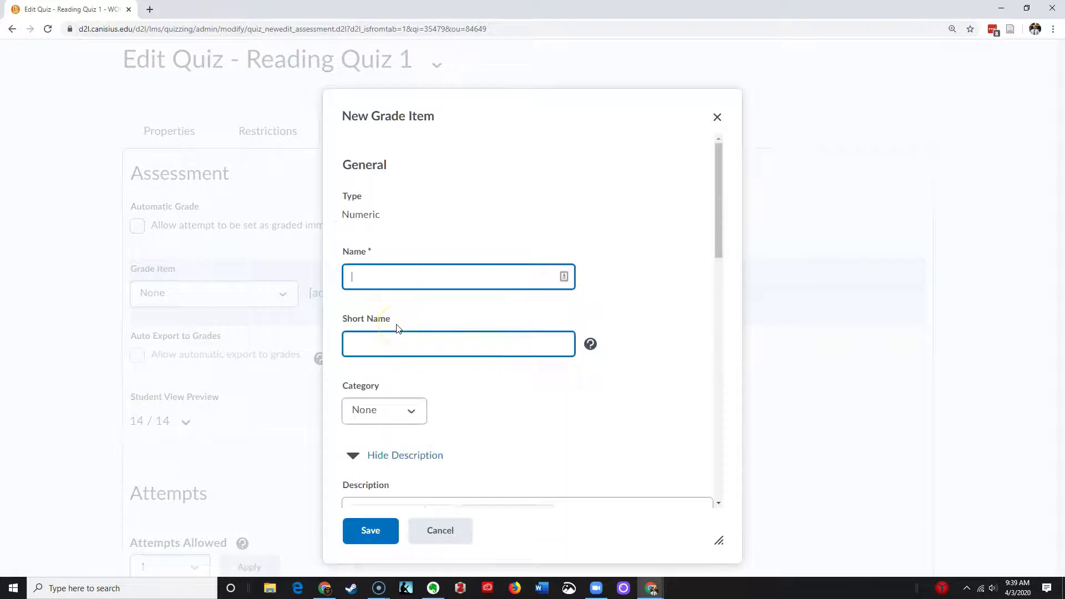
{"action": "left_click", "coordinate": [366, 277]}
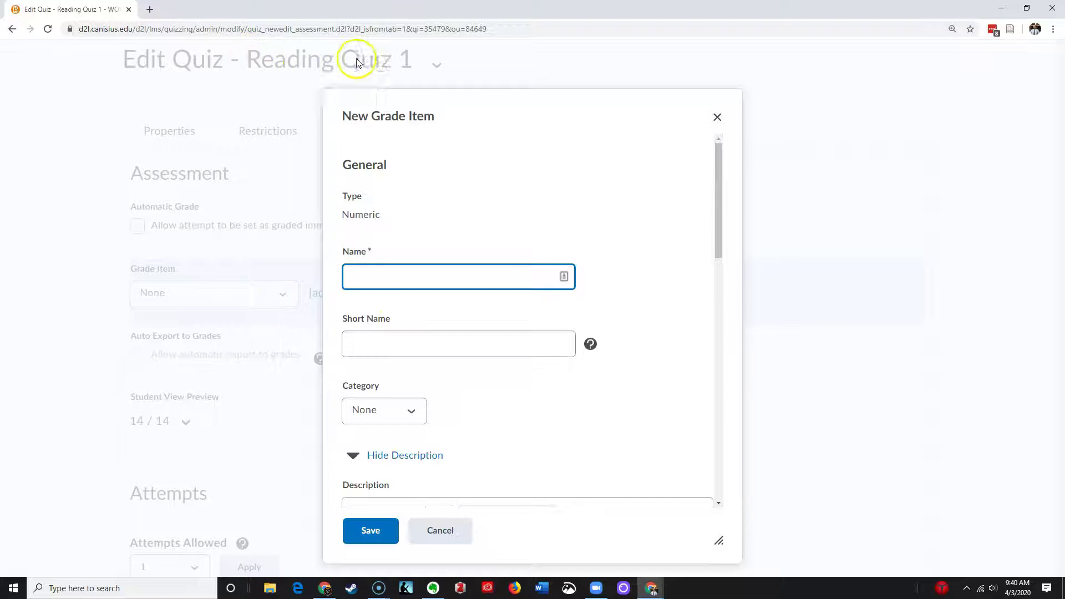
{"action": "left_click", "coordinate": [369, 272]}
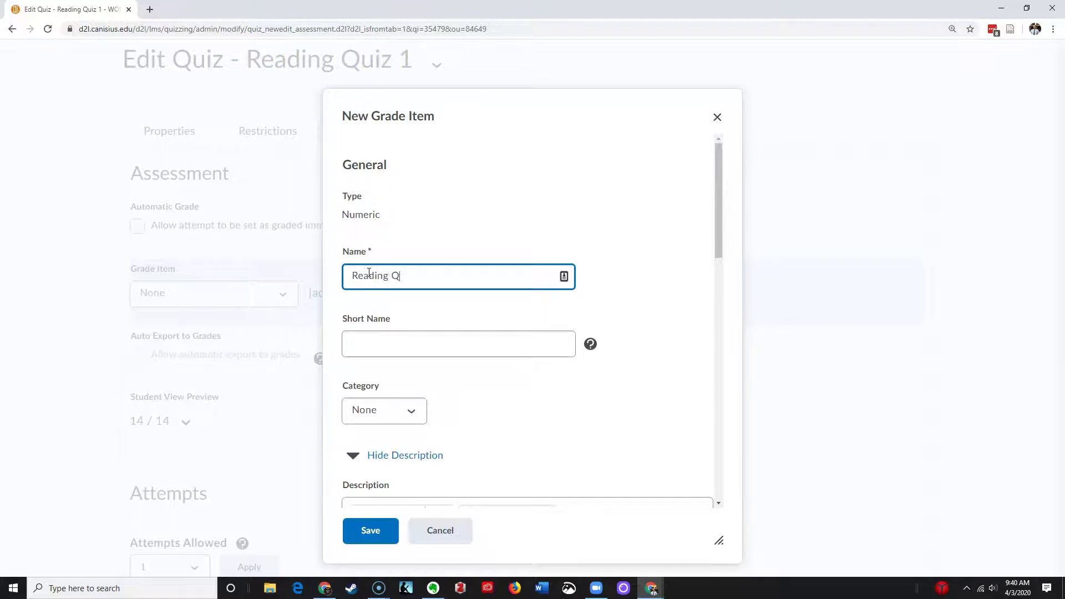
{"action": "type", "text": "Reading Quiz 1"}
{"action": "left_click", "coordinate": [374, 344]}
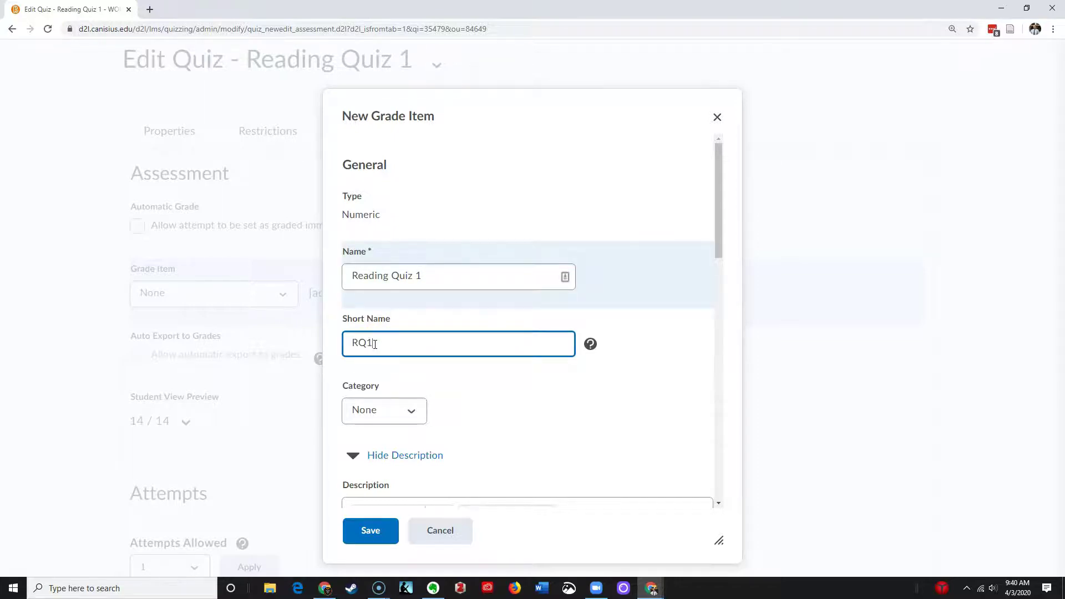
Keep the new grade item's category as None and its maximum points at 10.
{"action": "scroll", "coordinate": [465, 375], "scroll_direction": "down", "scroll_amount": 2}
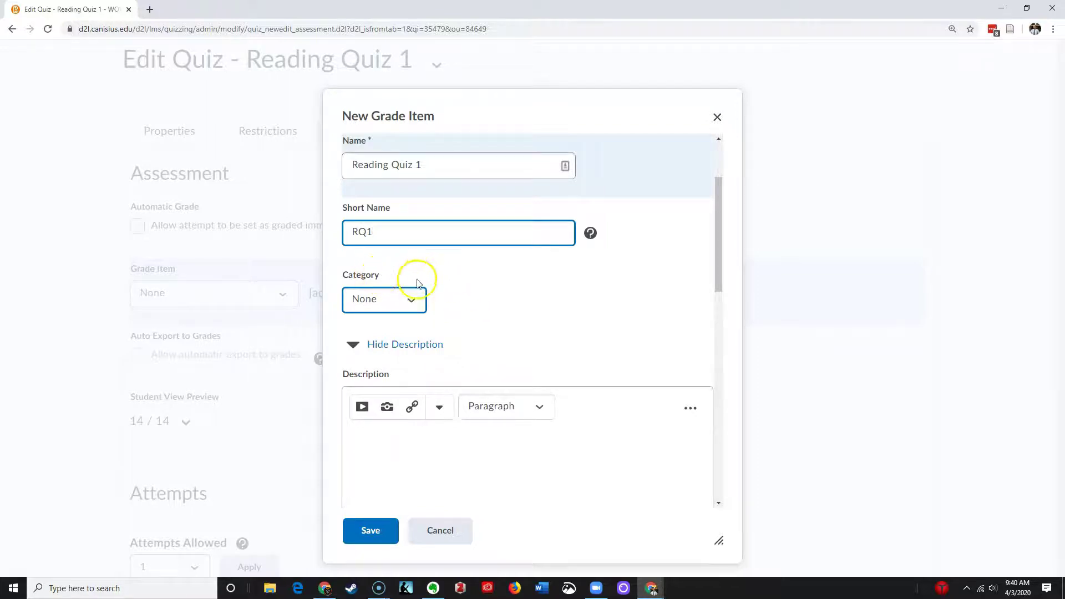
{"action": "left_click", "coordinate": [413, 301]}
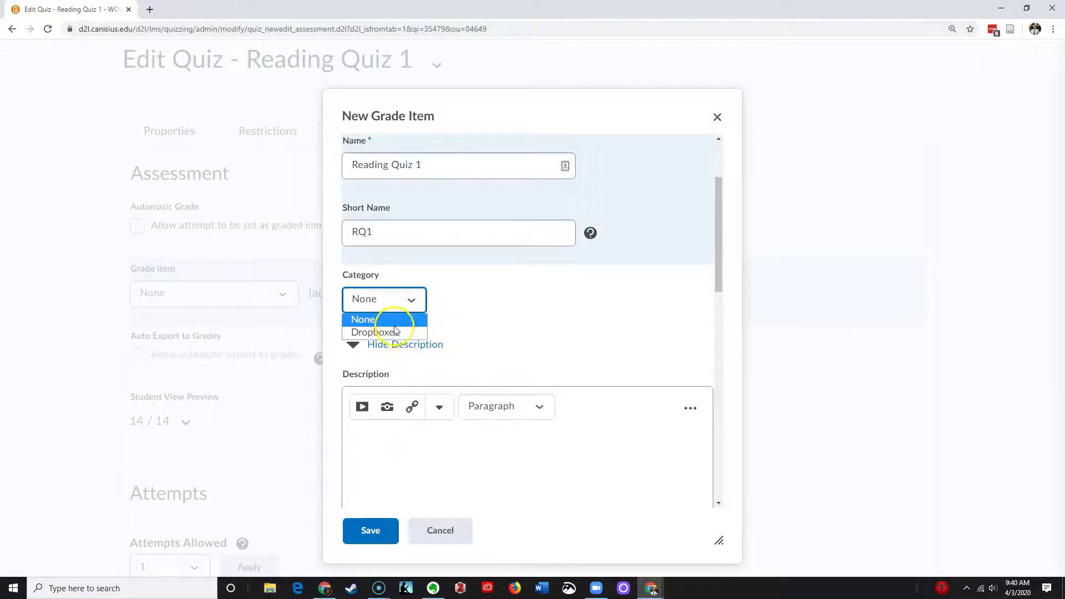
{"action": "left_click", "coordinate": [396, 300]}
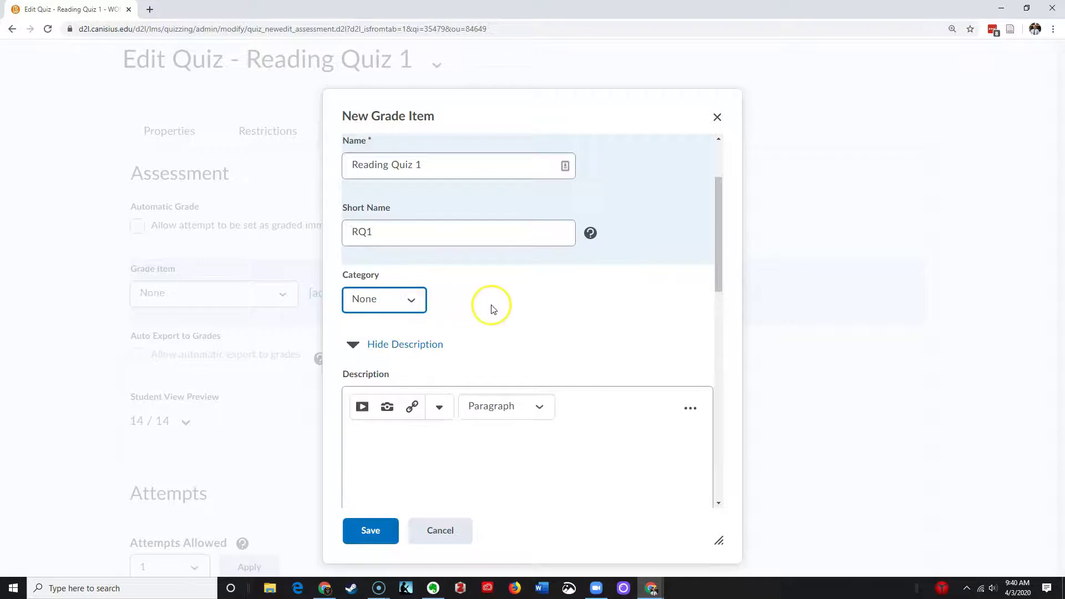
{"action": "scroll", "coordinate": [493, 309], "scroll_direction": "down", "scroll_amount": 1}
{"action": "scroll", "coordinate": [494, 309], "scroll_direction": "down", "scroll_amount": 6}
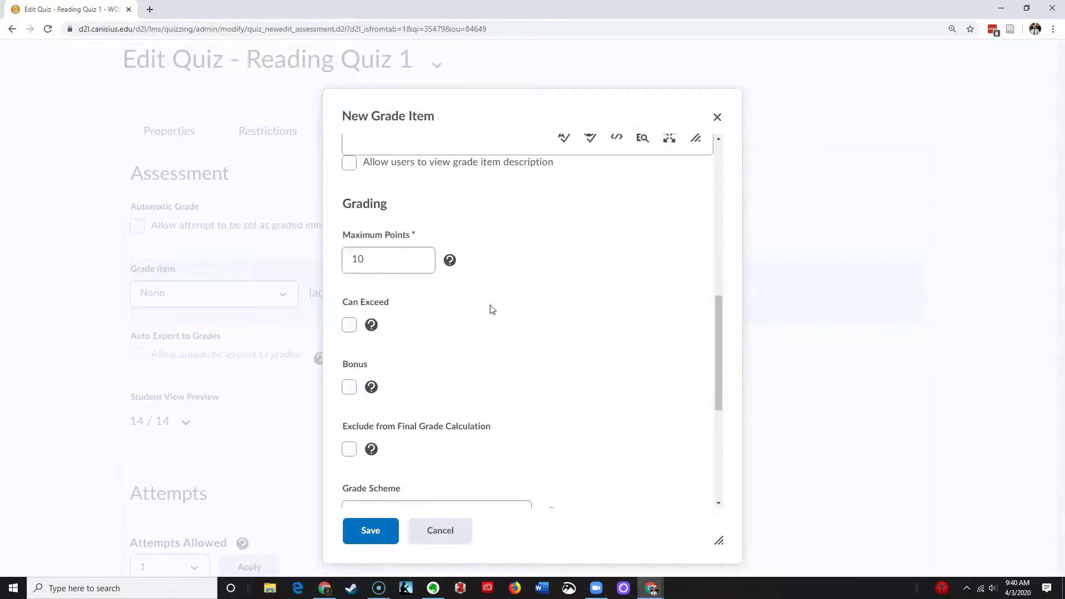
{"action": "left_click", "coordinate": [361, 260]}
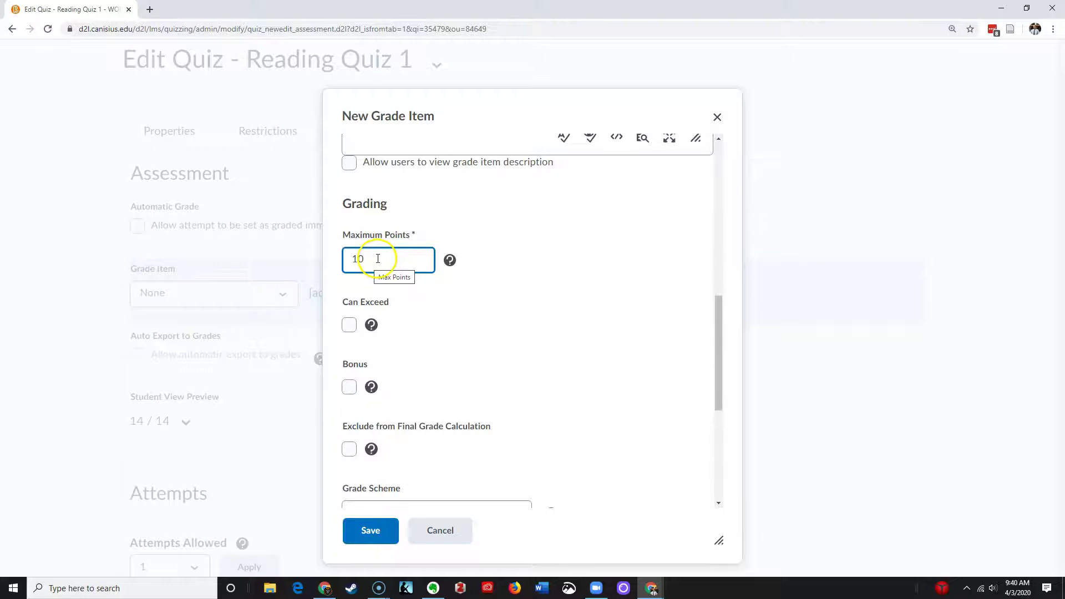
{"action": "left_click_drag", "start_coordinate": [376, 258], "coordinate": [345, 259]}
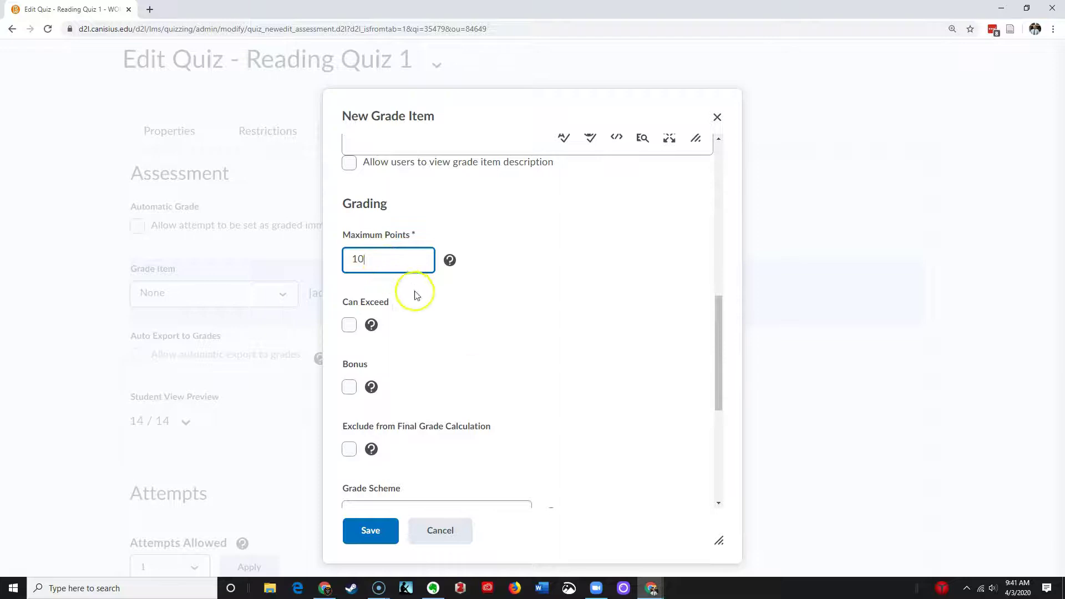
{"action": "scroll", "coordinate": [458, 341], "scroll_direction": "down", "scroll_amount": 1}
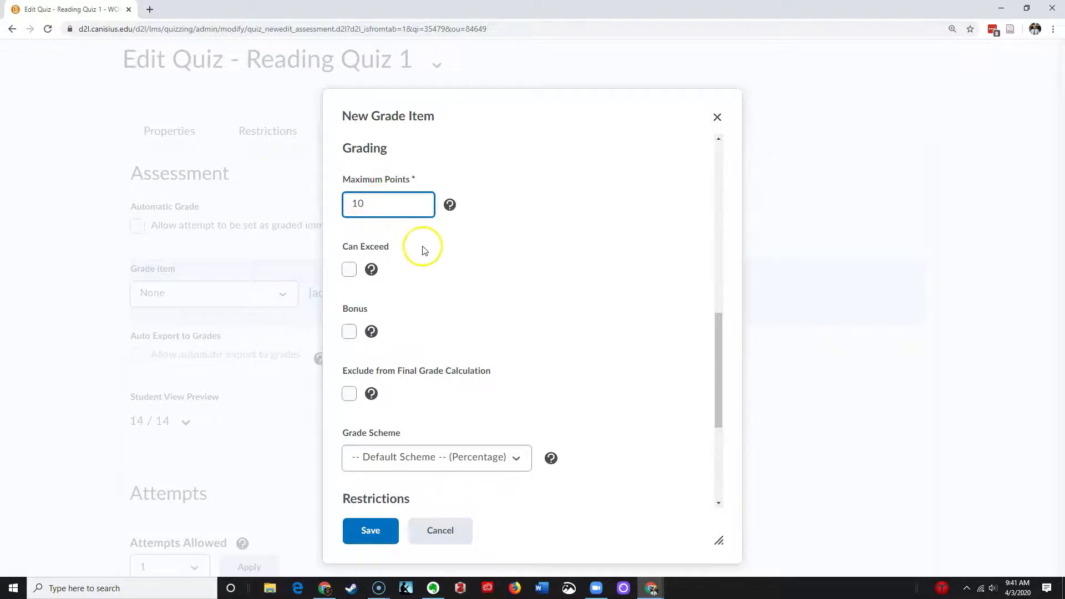
Save the new Reading Quiz 1 grade item with its remaining default settings and save and close the quiz.
{"action": "scroll", "coordinate": [428, 380], "scroll_direction": "down", "scroll_amount": 1}
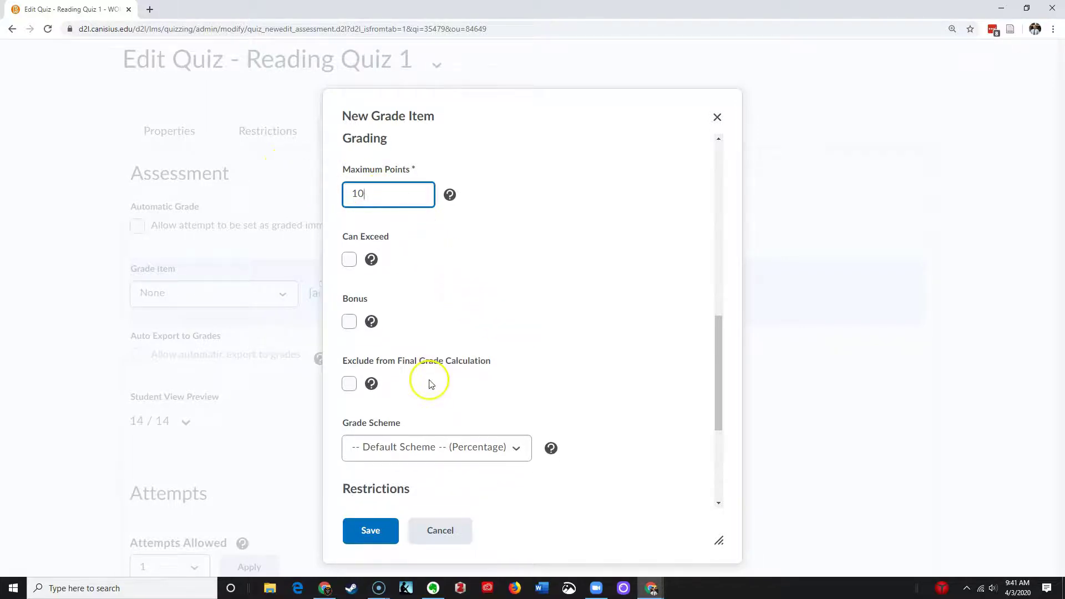
{"action": "scroll", "coordinate": [561, 347], "scroll_direction": "down", "scroll_amount": 4}
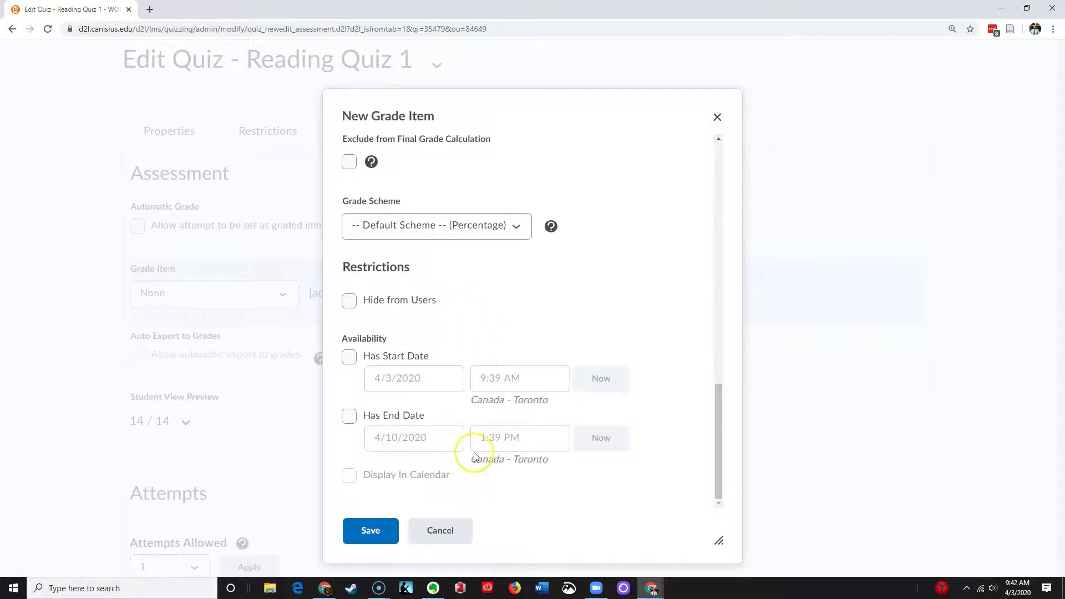
{"action": "scroll", "coordinate": [474, 455], "scroll_direction": "up", "scroll_amount": 7}
{"action": "scroll", "coordinate": [474, 455], "scroll_direction": "up", "scroll_amount": 6}
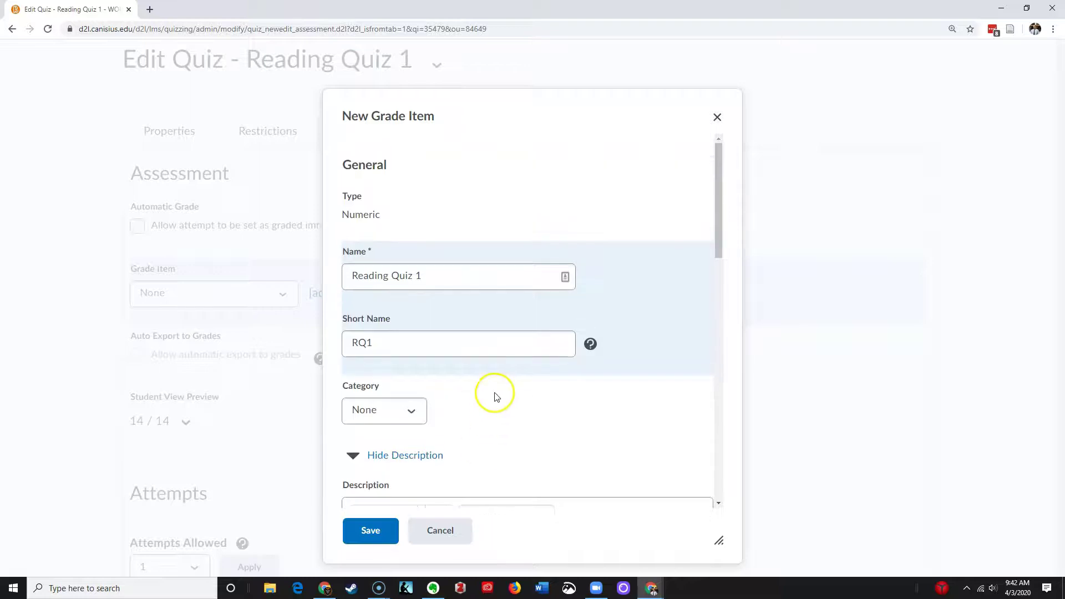
{"action": "left_click", "coordinate": [370, 530]}
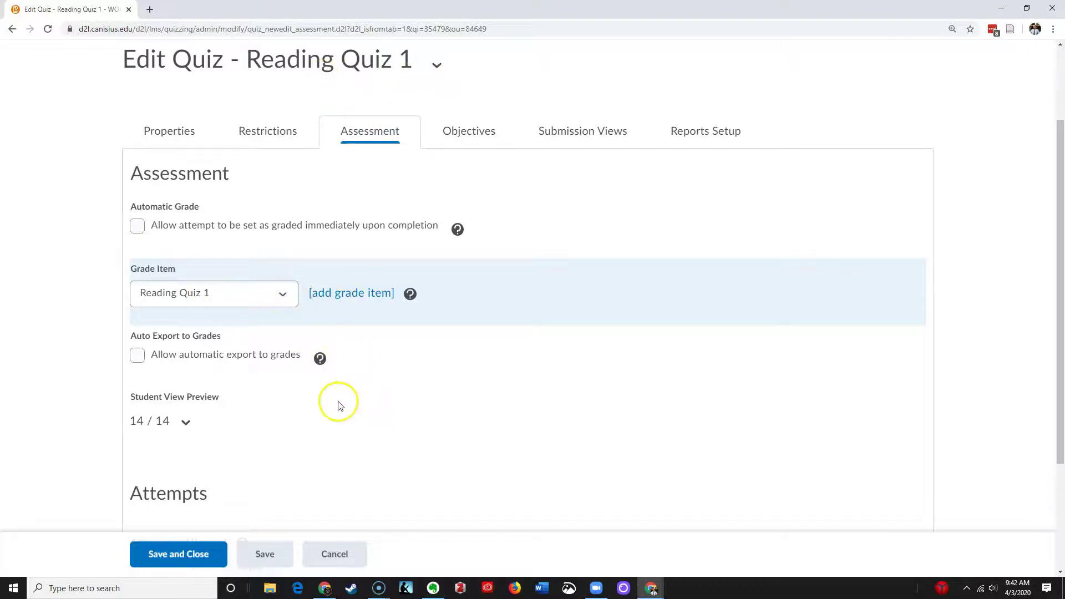
{"action": "scroll", "coordinate": [340, 404], "scroll_direction": "down", "scroll_amount": 3}
{"action": "left_click", "coordinate": [181, 544]}
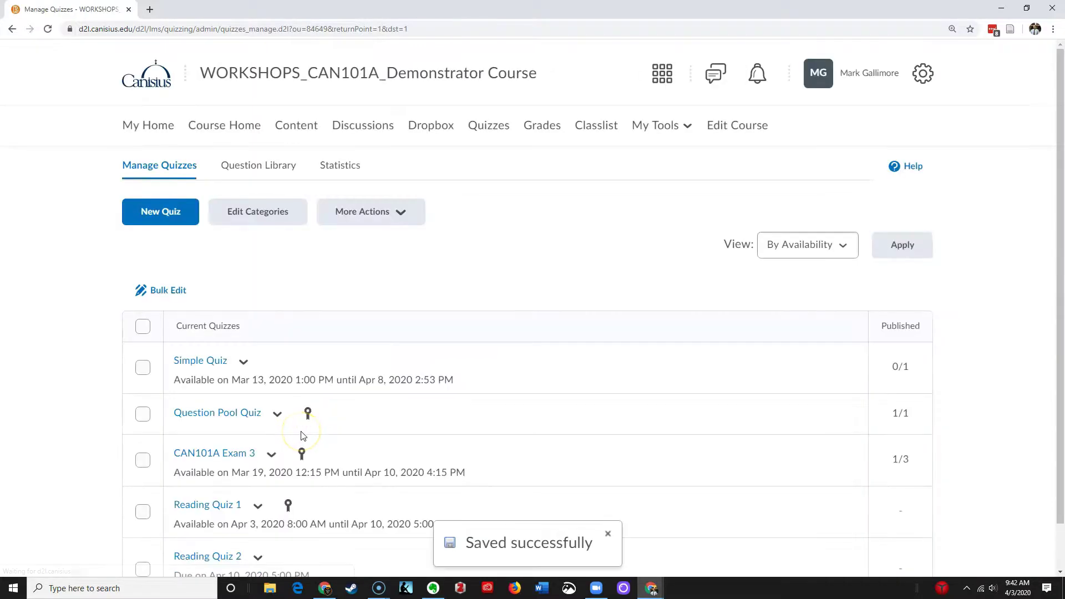
Examine the course's grade item list in grade management for the Reading Quiz 1 item and its association.
{"action": "scroll", "coordinate": [328, 437], "scroll_direction": "down", "scroll_amount": 1}
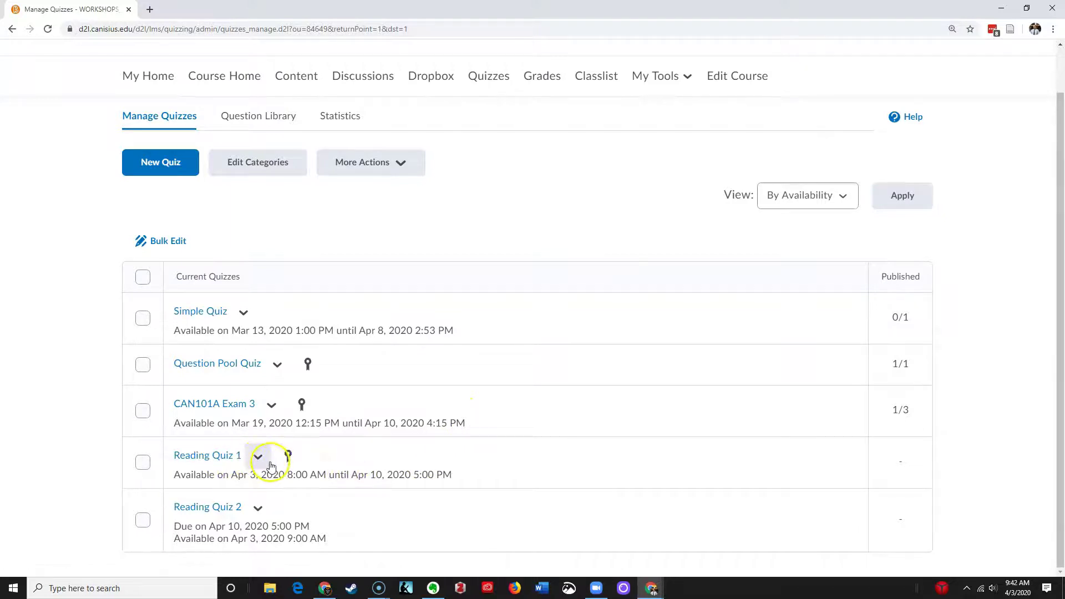
{"action": "mouse_move", "coordinate": [289, 460]}
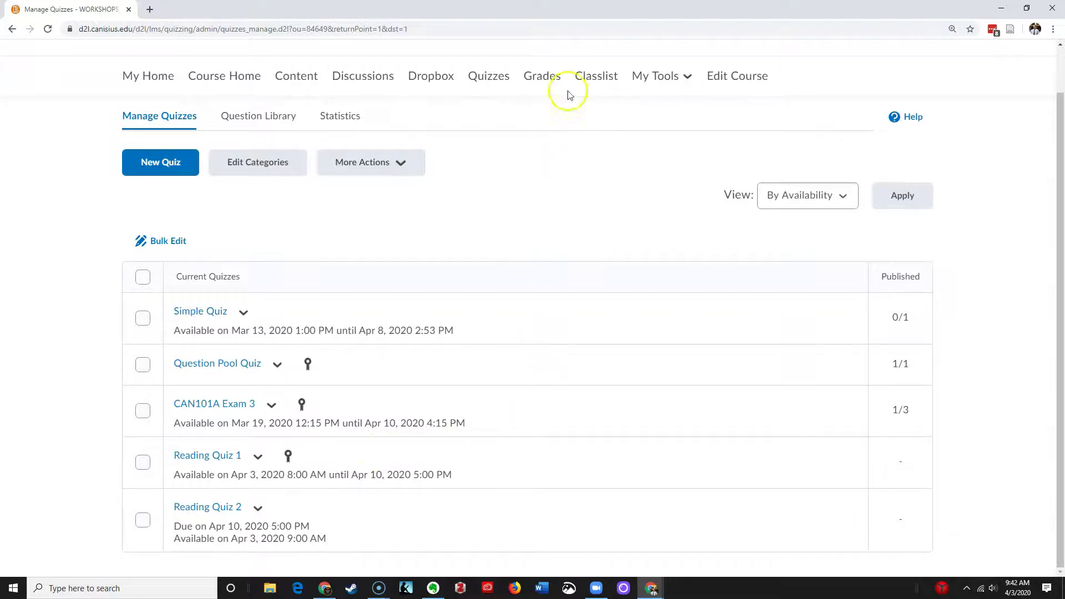
{"action": "left_click", "coordinate": [541, 77]}
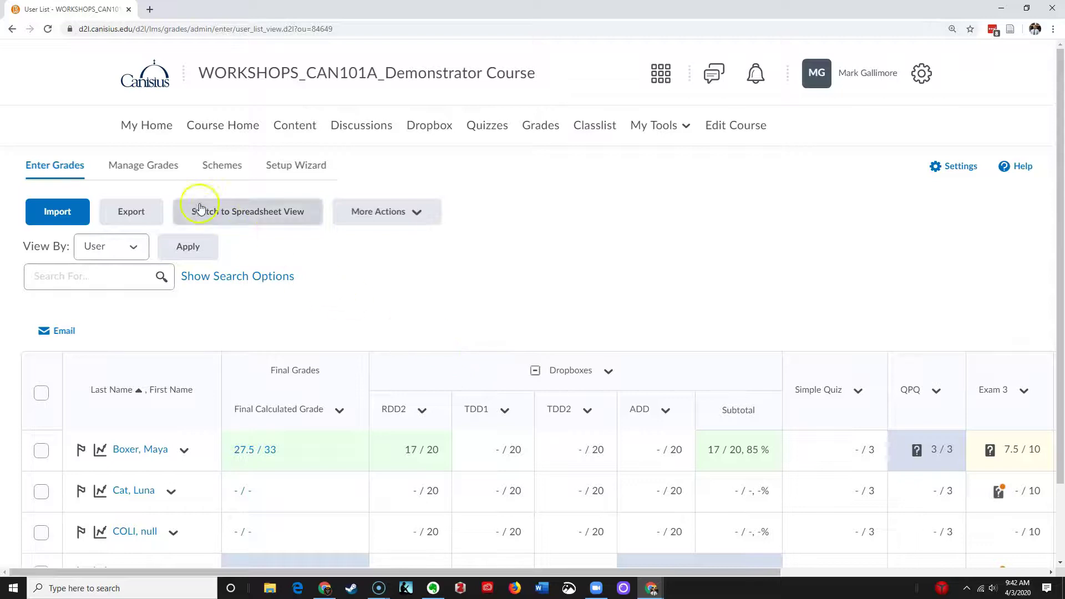
{"action": "left_click", "coordinate": [143, 165]}
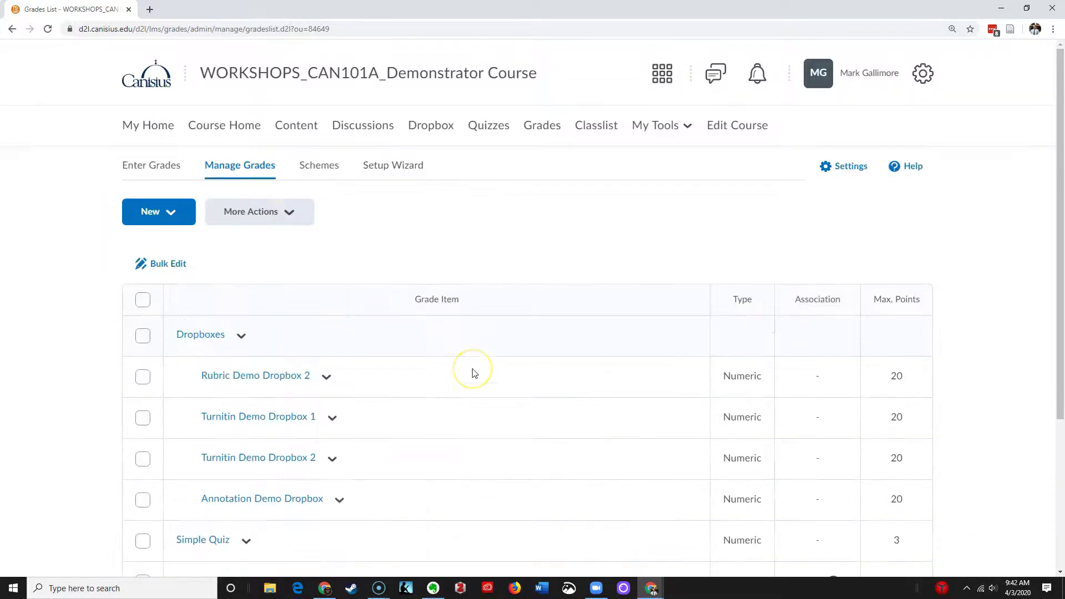
{"action": "scroll", "coordinate": [474, 373], "scroll_direction": "down", "scroll_amount": 4}
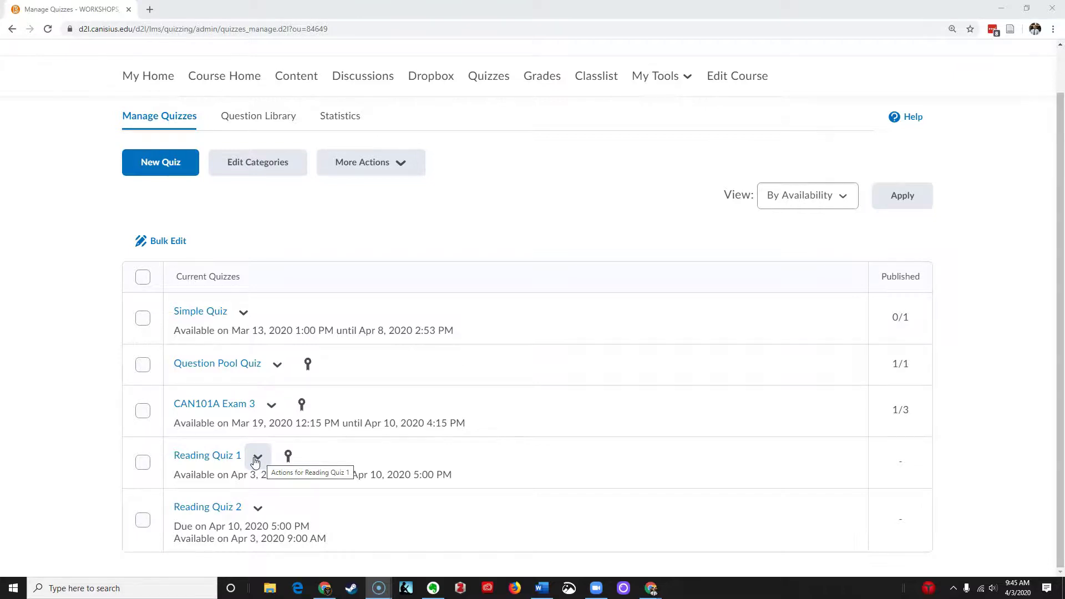
Open the student's attempt 1 of Reading Quiz 1 for grading from the quiz list.
{"action": "left_click", "coordinate": [257, 458]}
{"action": "left_click", "coordinate": [286, 317]}
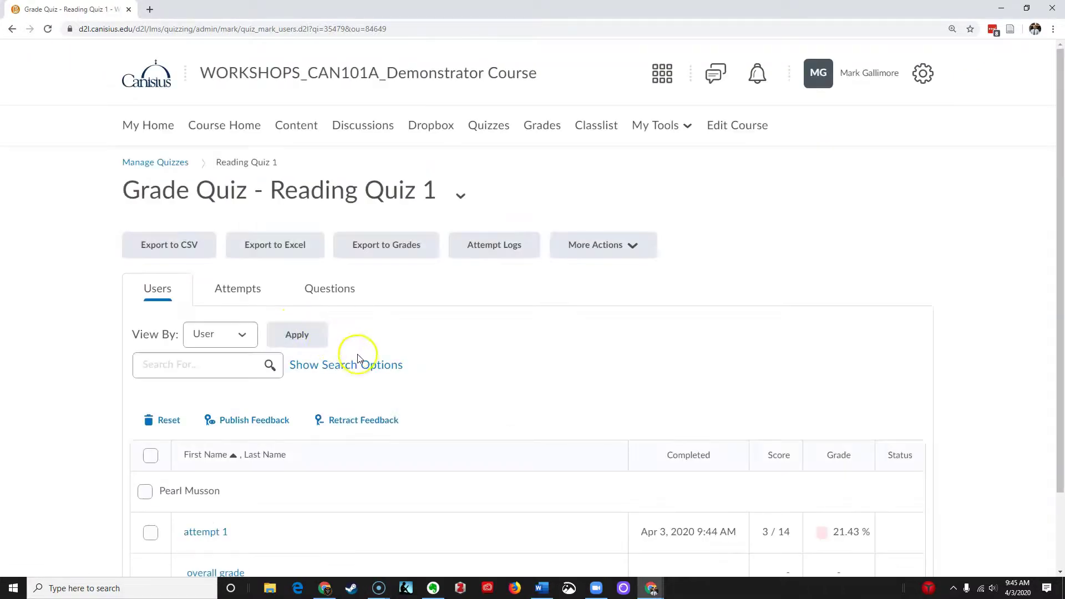
{"action": "scroll", "coordinate": [356, 404], "scroll_direction": "down", "scroll_amount": 2}
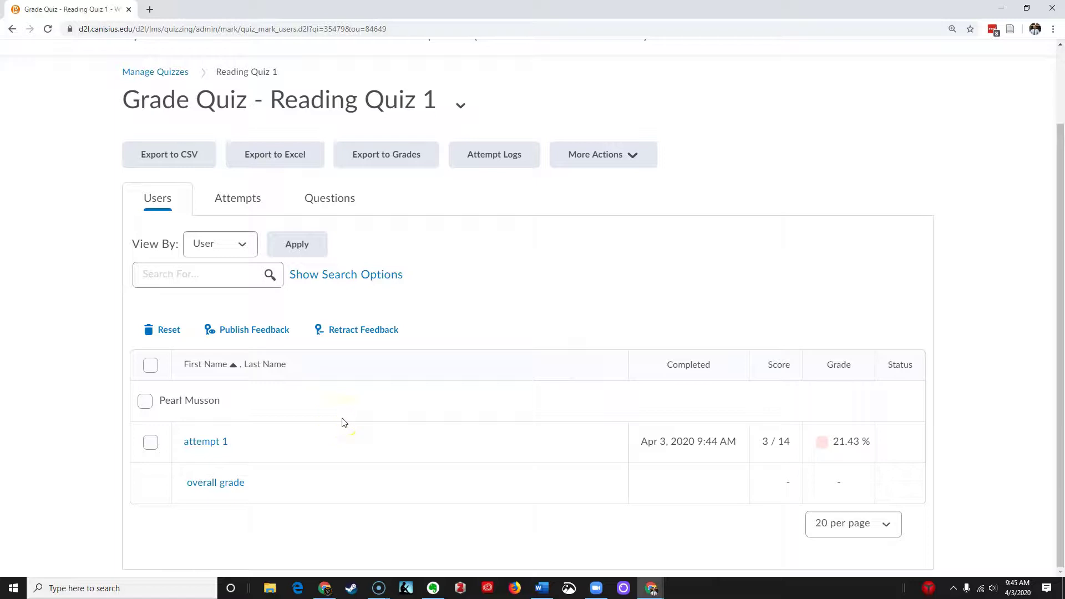
{"action": "left_click", "coordinate": [206, 442]}
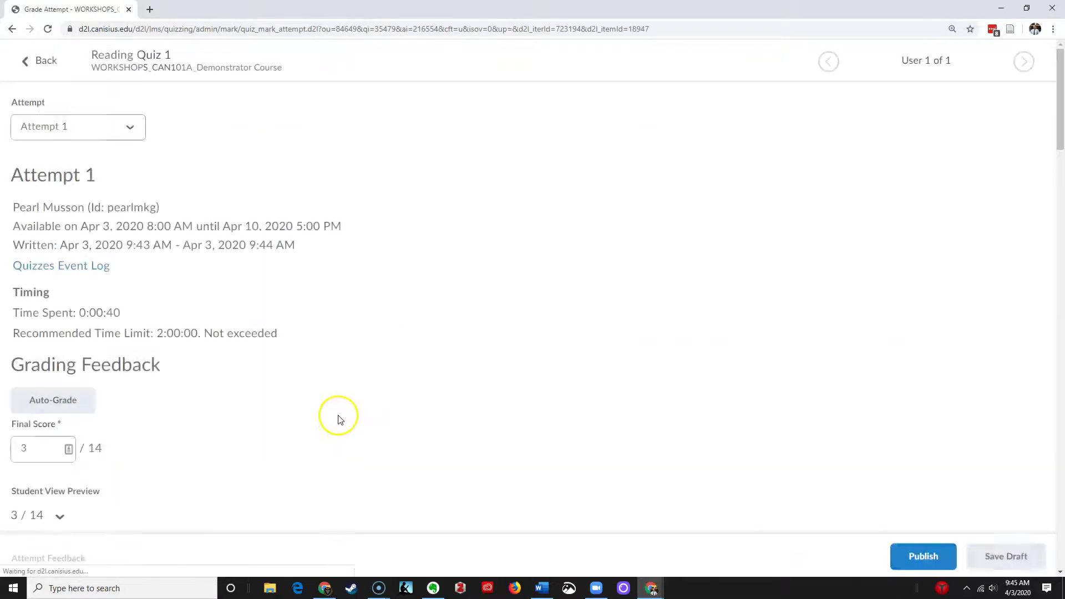
Score the written answer to Question 1 with 5 points, score Question 2, and save the grading as a draft.
{"action": "scroll", "coordinate": [228, 402], "scroll_direction": "down", "scroll_amount": 10}
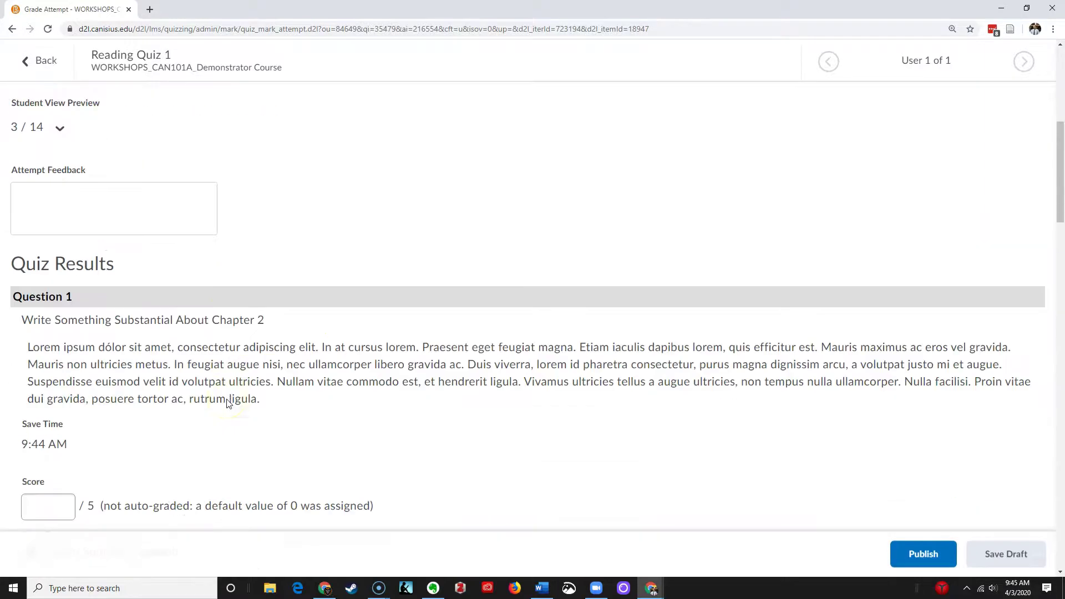
{"action": "left_click", "coordinate": [59, 341]}
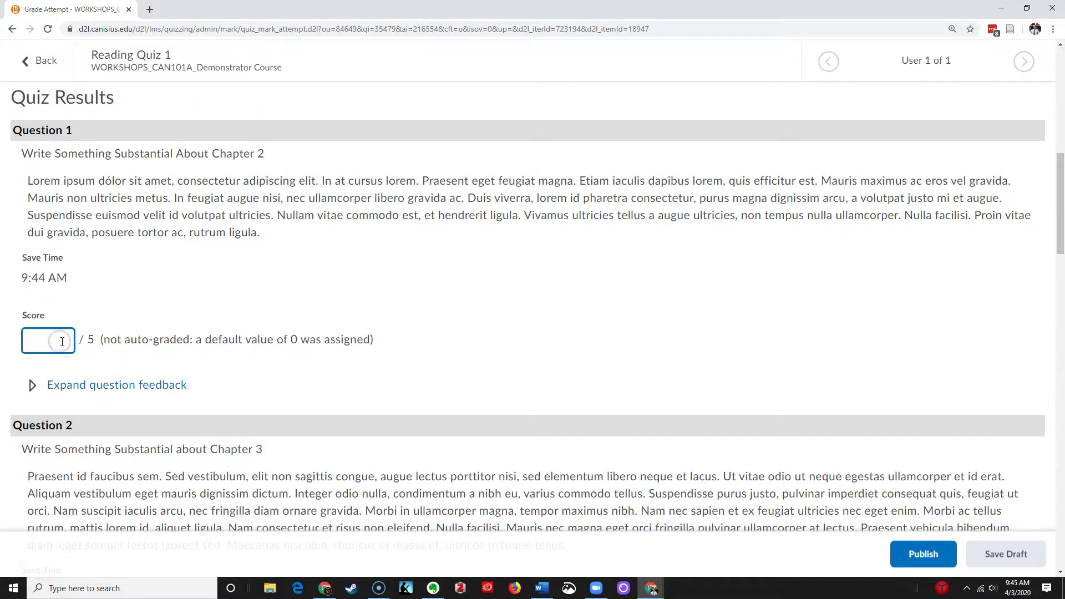
{"action": "type", "text": "5"}
{"action": "scroll", "coordinate": [111, 349], "scroll_direction": "down", "scroll_amount": 5}
{"action": "left_click", "coordinate": [62, 367]}
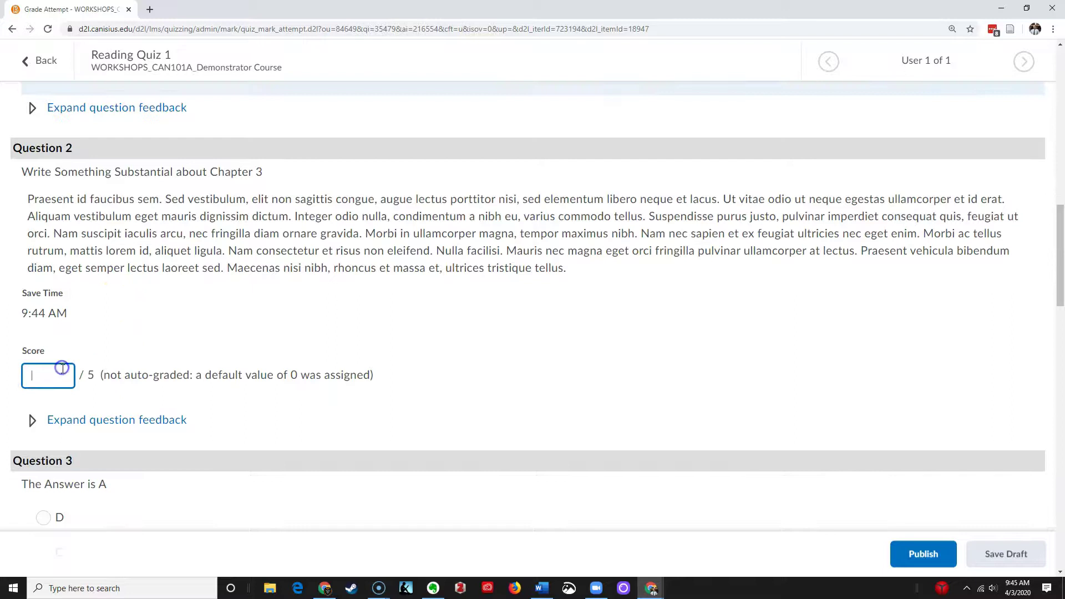
{"action": "left_click", "coordinate": [1006, 554]}
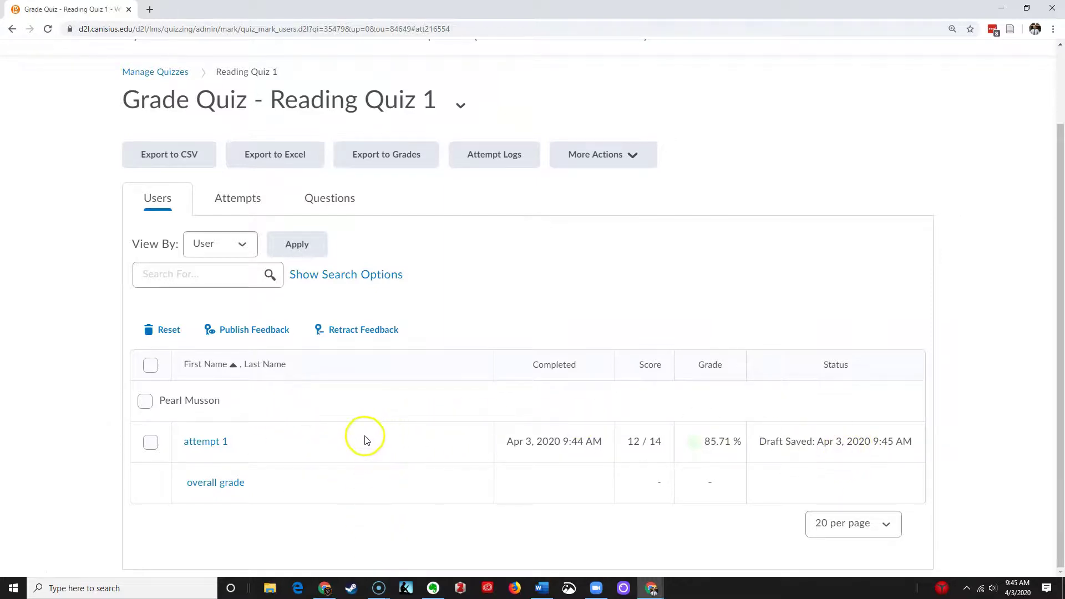
Publish the feedback for all listed attempts of Reading Quiz 1.
{"action": "left_click", "coordinate": [151, 365]}
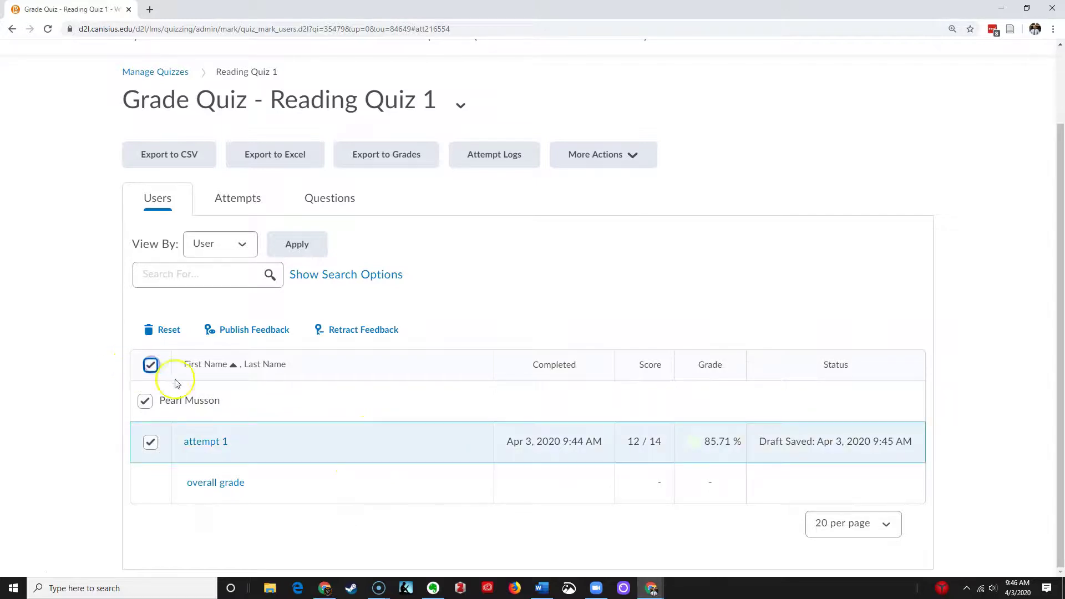
{"action": "left_click", "coordinate": [250, 331]}
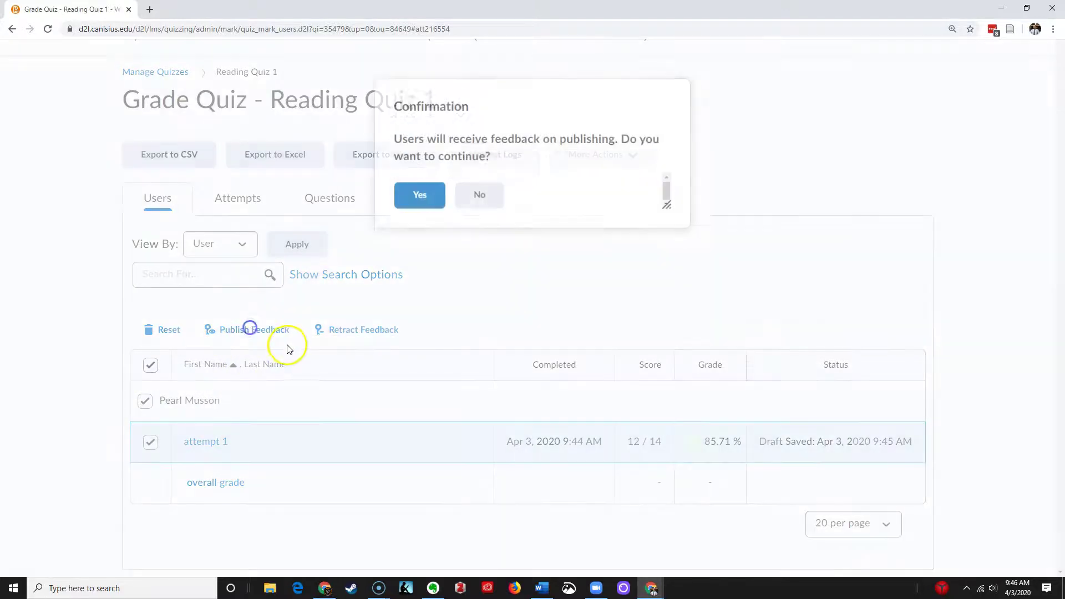
{"action": "left_click", "coordinate": [418, 204]}
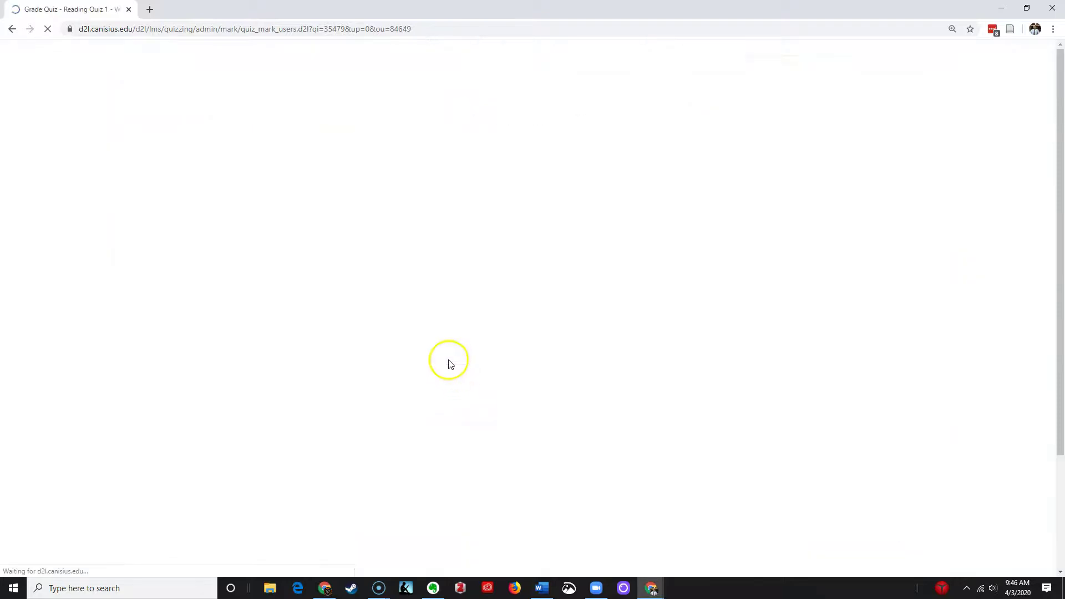
{"action": "scroll", "coordinate": [407, 449], "scroll_direction": "down", "scroll_amount": 2}
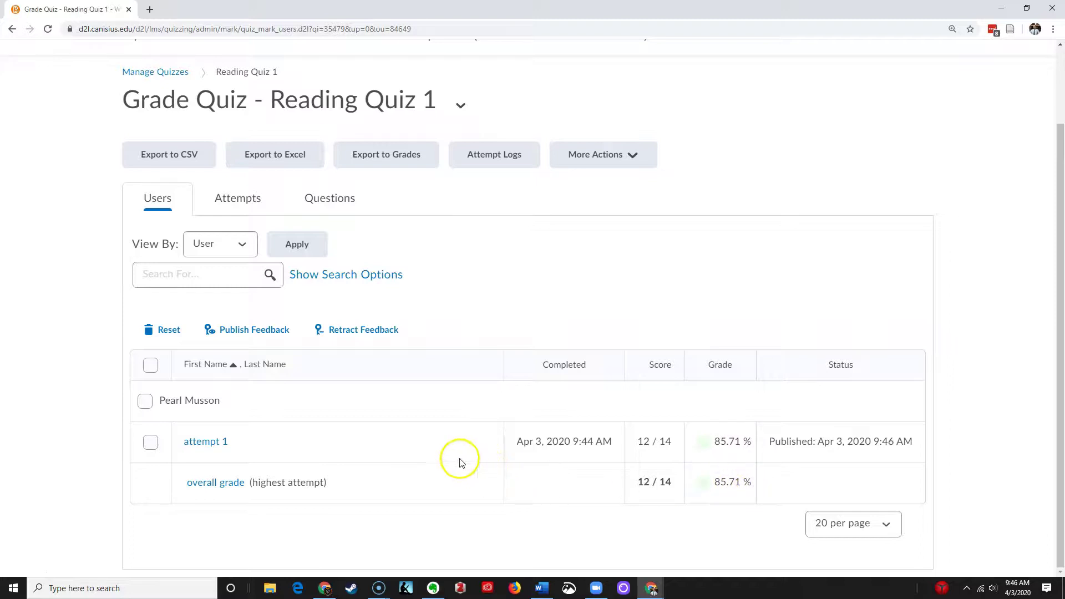
{"action": "scroll", "coordinate": [457, 463], "scroll_direction": "up", "scroll_amount": 1}
{"action": "scroll", "coordinate": [456, 463], "scroll_direction": "down", "scroll_amount": 1}
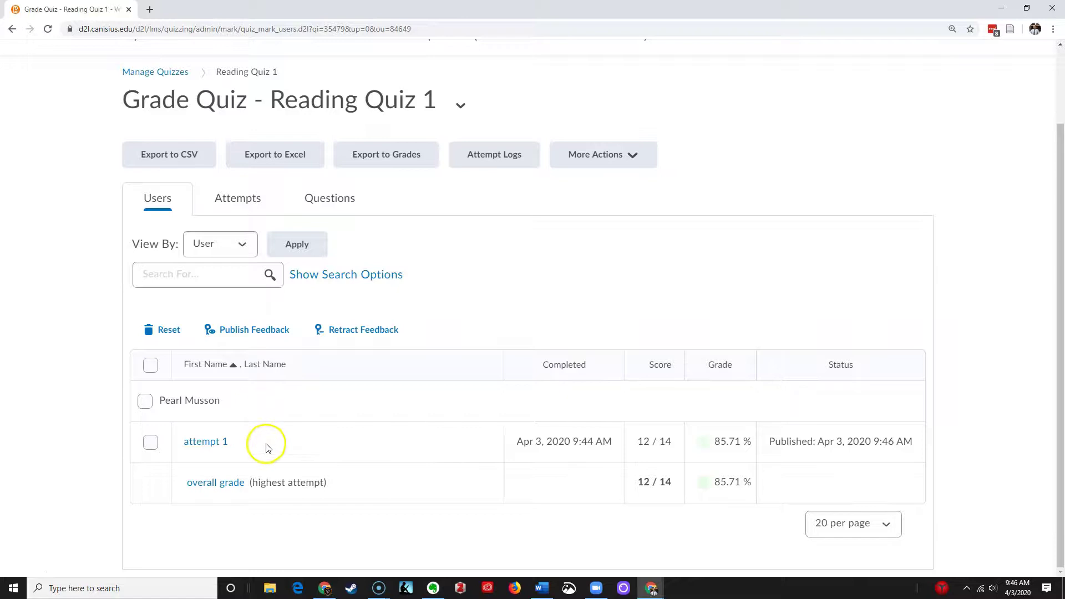
Export the published Reading Quiz 1 scores to the course grades.
{"action": "scroll", "coordinate": [420, 462], "scroll_direction": "up", "scroll_amount": 1}
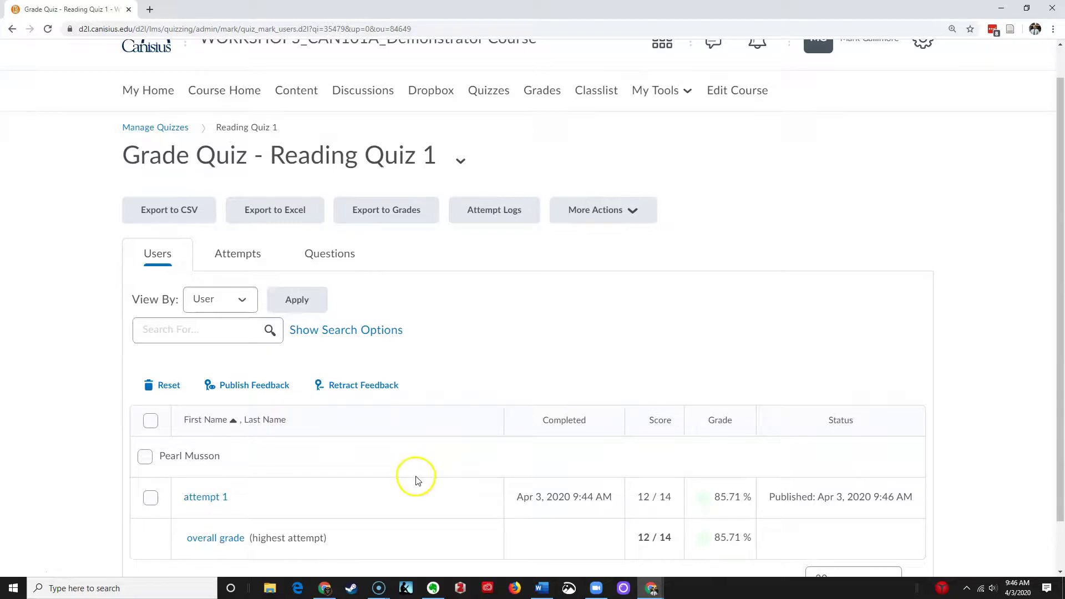
{"action": "left_click", "coordinate": [389, 209]}
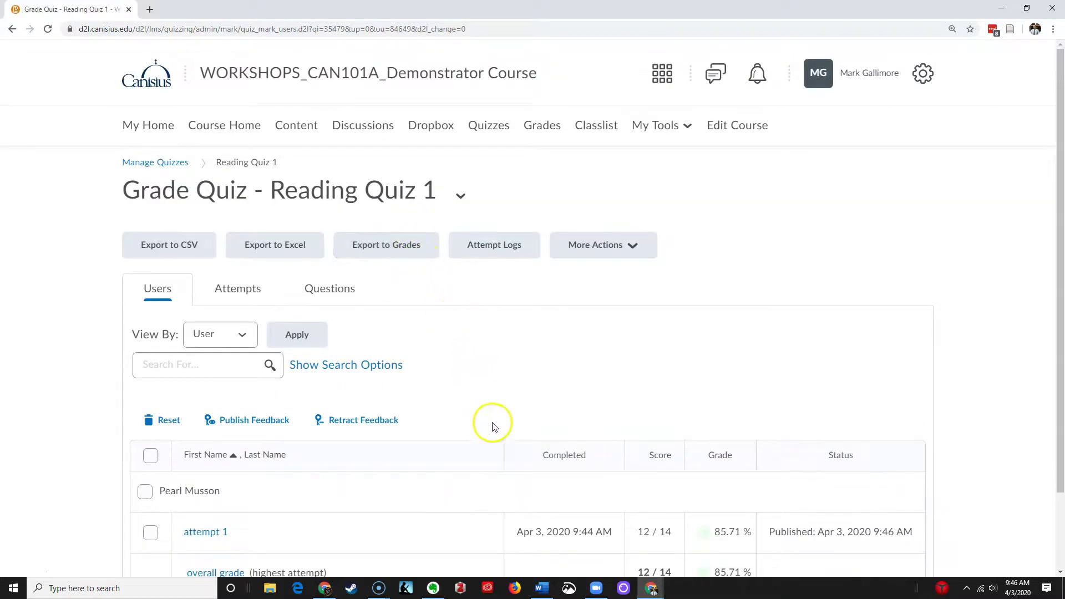
{"action": "scroll", "coordinate": [486, 448], "scroll_direction": "down", "scroll_amount": 2}
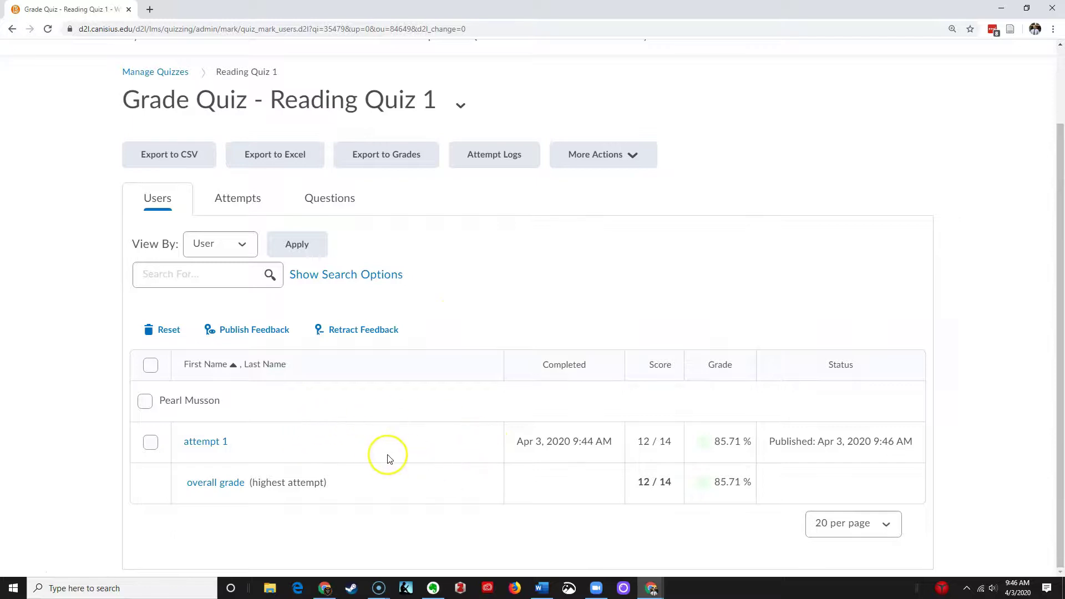
{"action": "scroll", "coordinate": [399, 458], "scroll_direction": "up", "scroll_amount": 1}
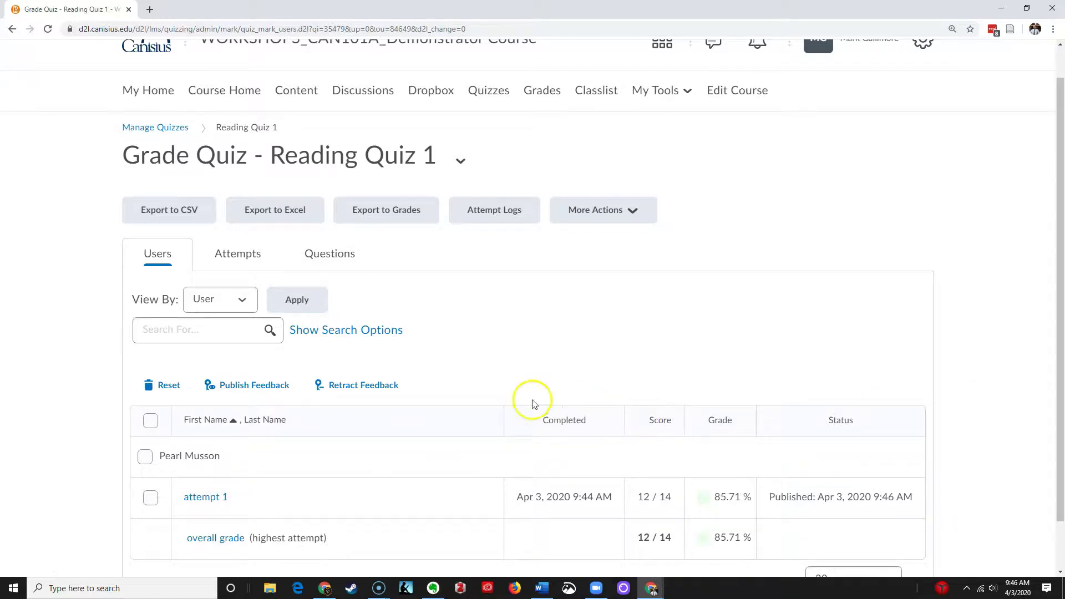
{"action": "scroll", "coordinate": [459, 398], "scroll_direction": "down", "scroll_amount": 1}
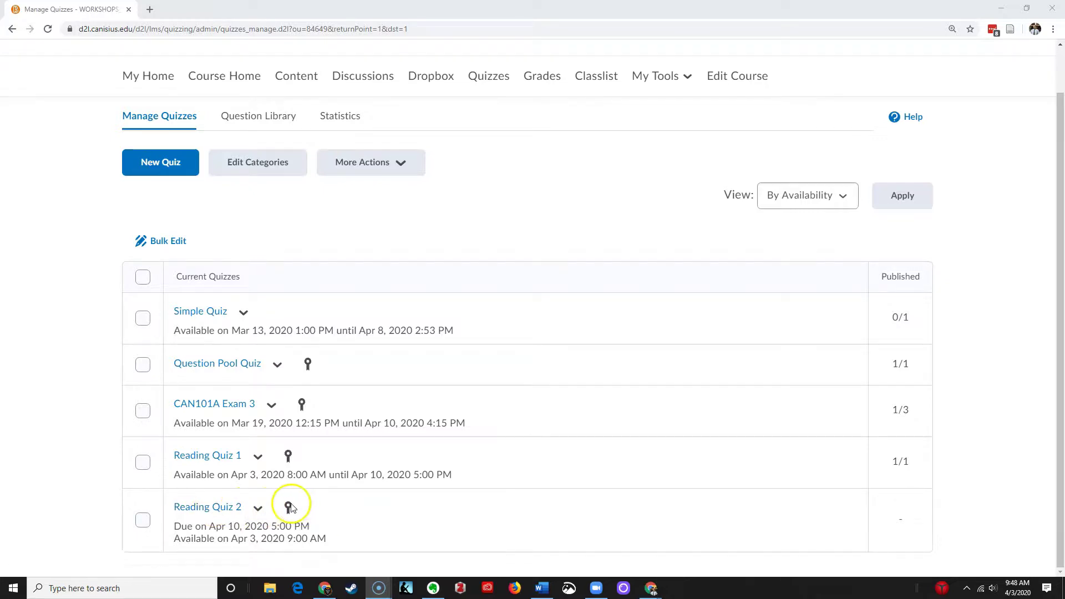
Open Reading Quiz 2 for editing, review its questions, and display its assessment settings.
{"action": "left_click", "coordinate": [259, 510]}
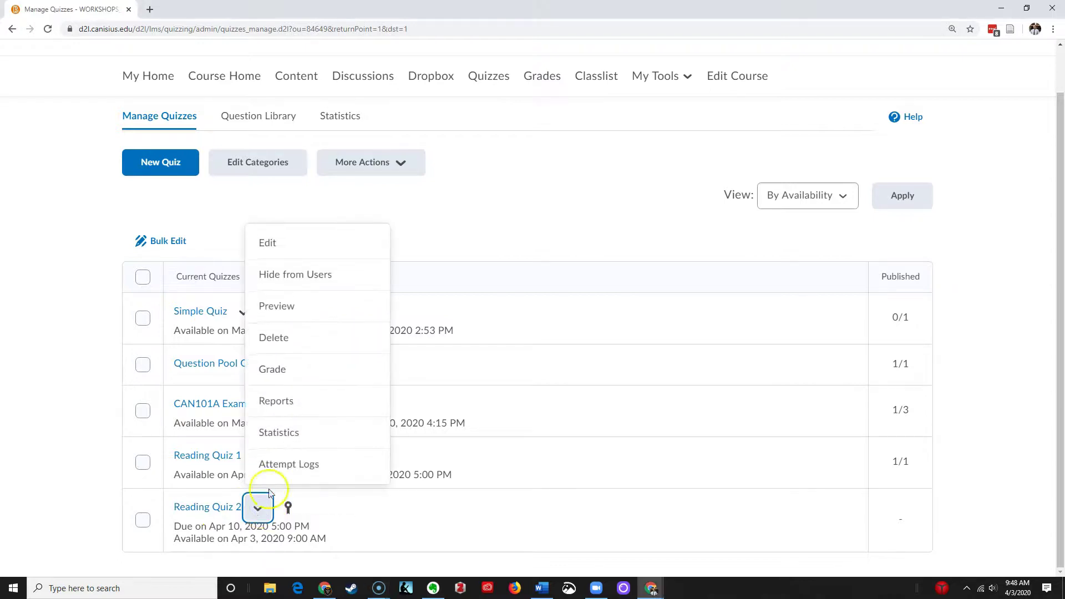
{"action": "left_click", "coordinate": [270, 248]}
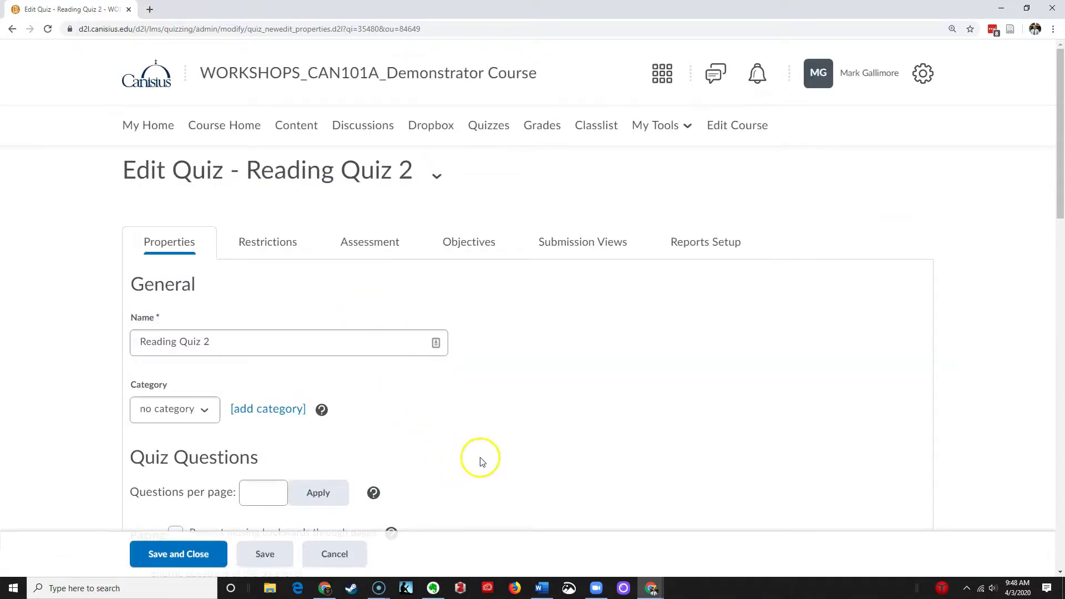
{"action": "scroll", "coordinate": [476, 437], "scroll_direction": "down", "scroll_amount": 7}
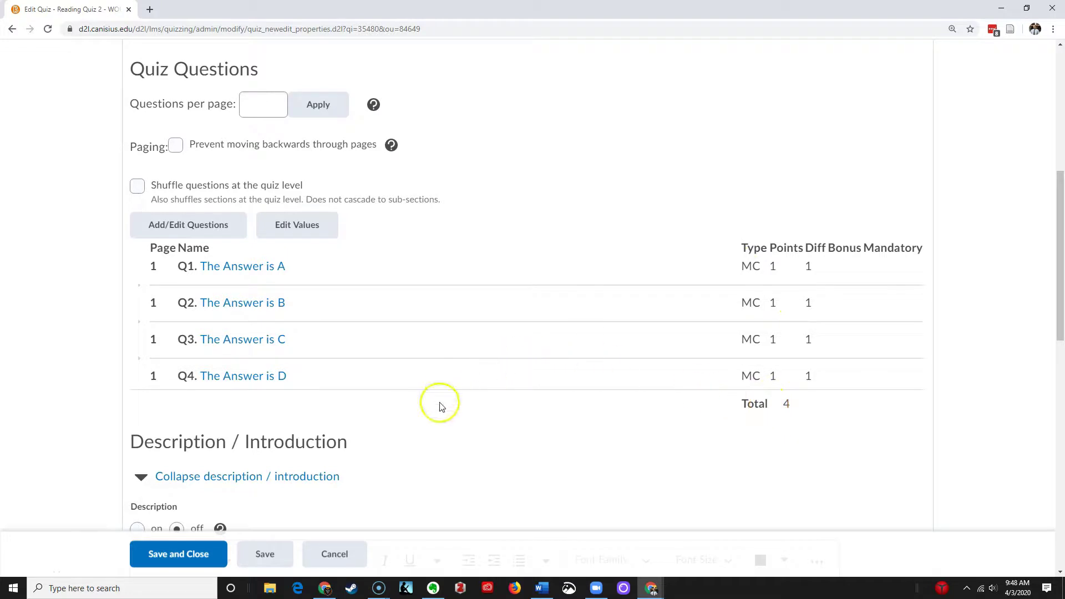
{"action": "scroll", "coordinate": [442, 416], "scroll_direction": "up", "scroll_amount": 5}
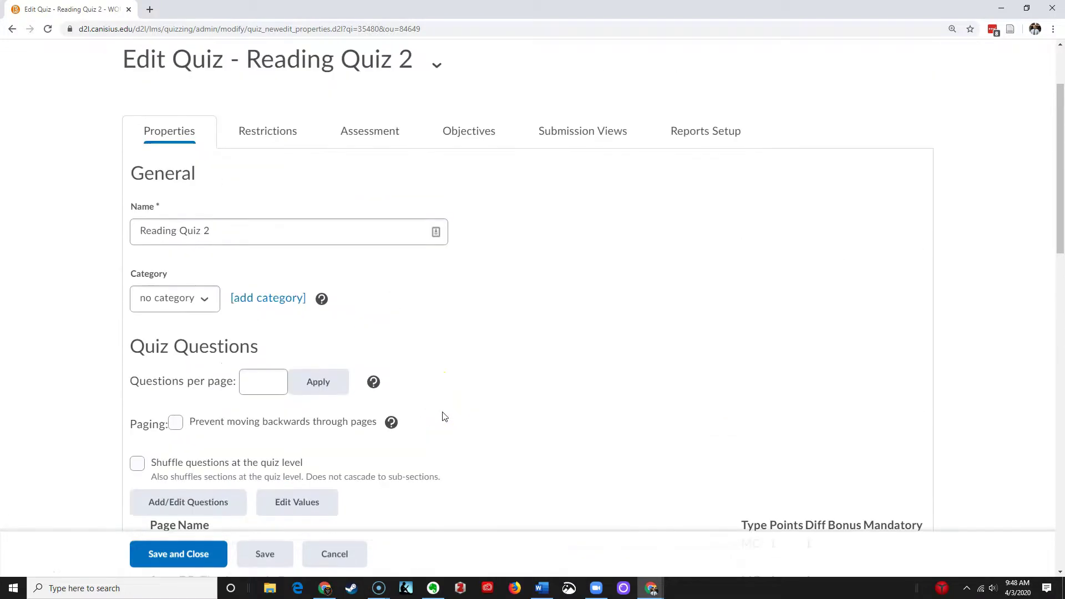
{"action": "left_click", "coordinate": [369, 132]}
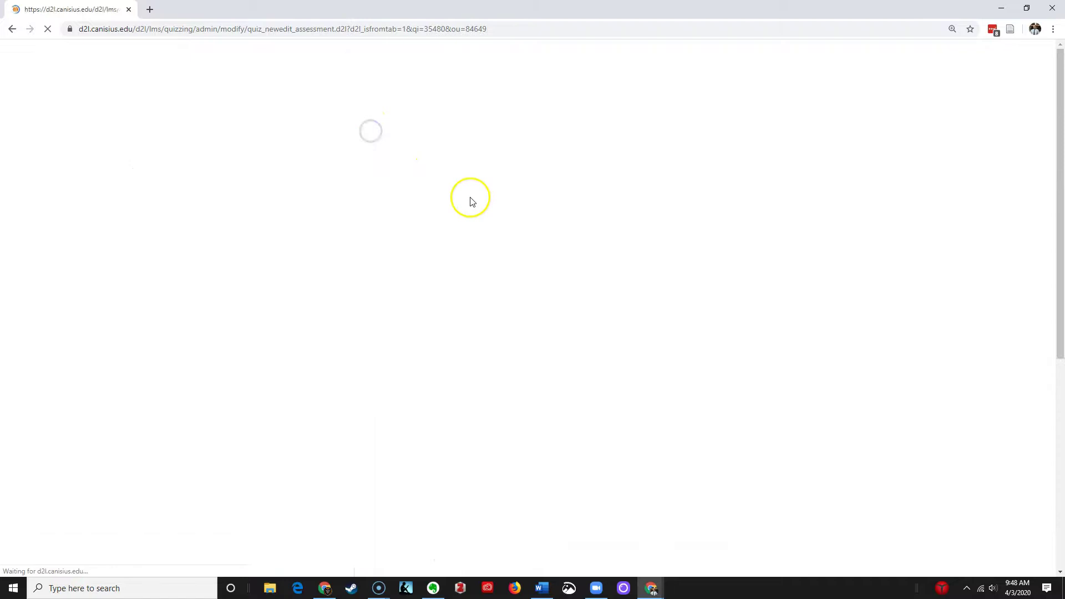
Allow Reading Quiz 2 attempts to be graded immediately upon completion and enable automatic export to grades.
{"action": "scroll", "coordinate": [272, 338], "scroll_direction": "down", "scroll_amount": 1}
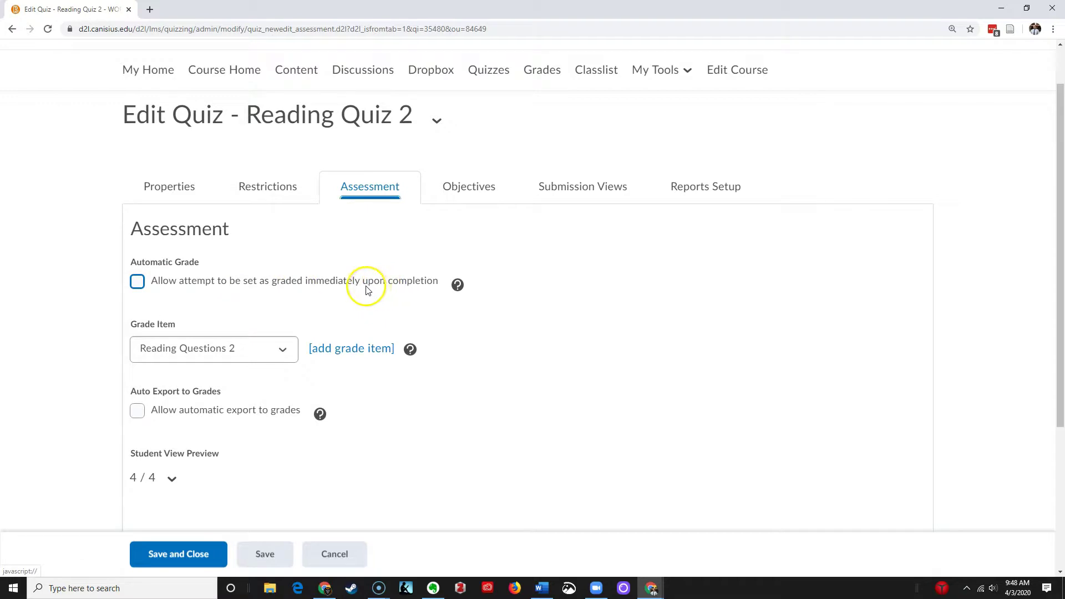
{"action": "left_click", "coordinate": [343, 286]}
{"action": "left_click", "coordinate": [336, 286]}
{"action": "left_click", "coordinate": [137, 281]}
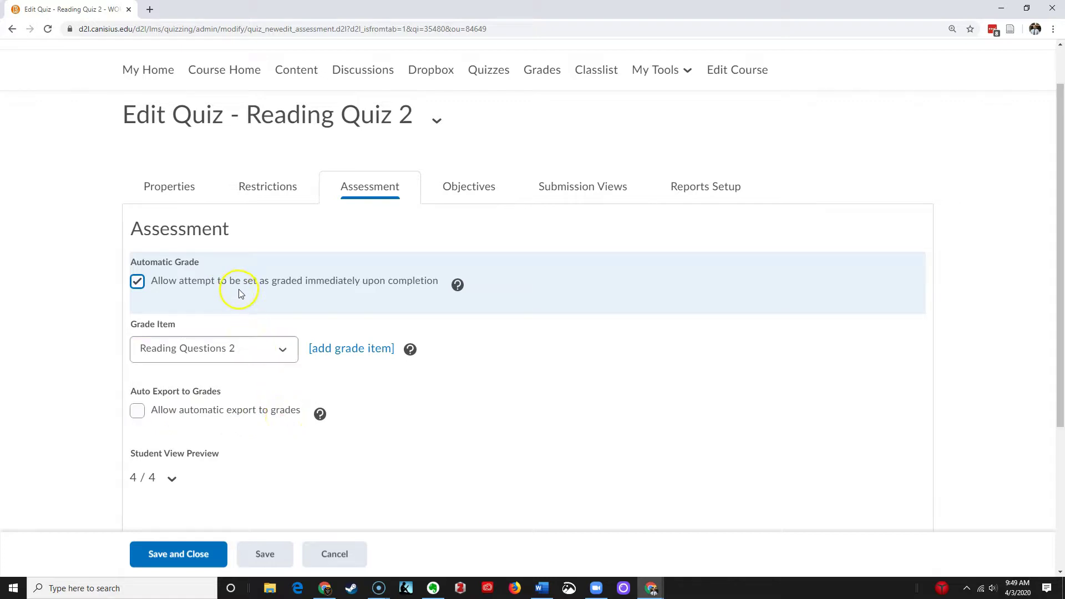
{"action": "left_click", "coordinate": [137, 410]}
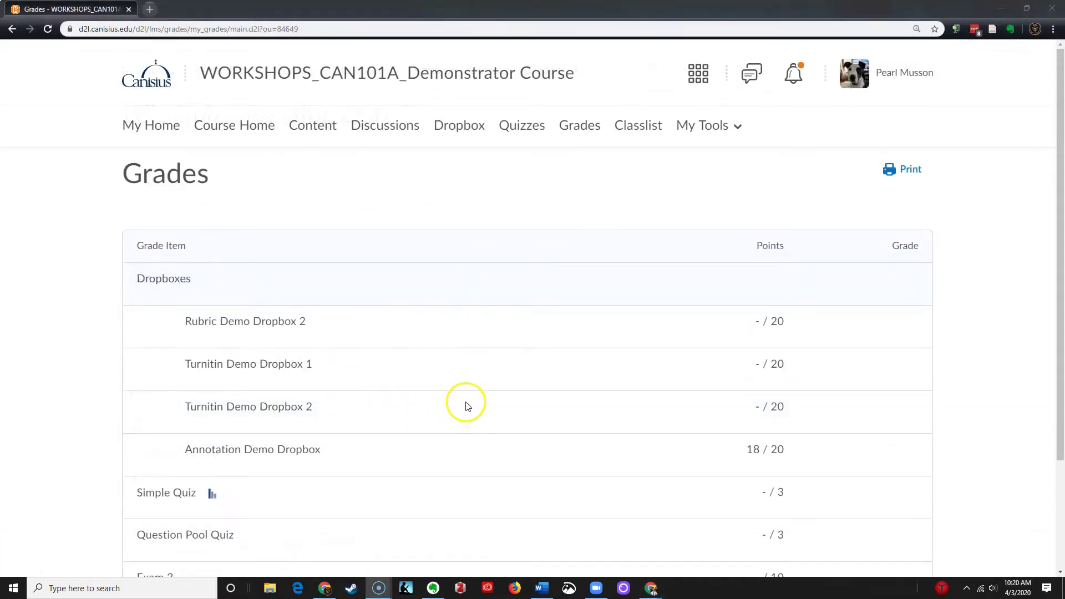
Check the Reading Quiz 1 score in the student's grades list.
{"action": "scroll", "coordinate": [481, 382], "scroll_direction": "down", "scroll_amount": 1}
{"action": "scroll", "coordinate": [481, 381], "scroll_direction": "down", "scroll_amount": 2}
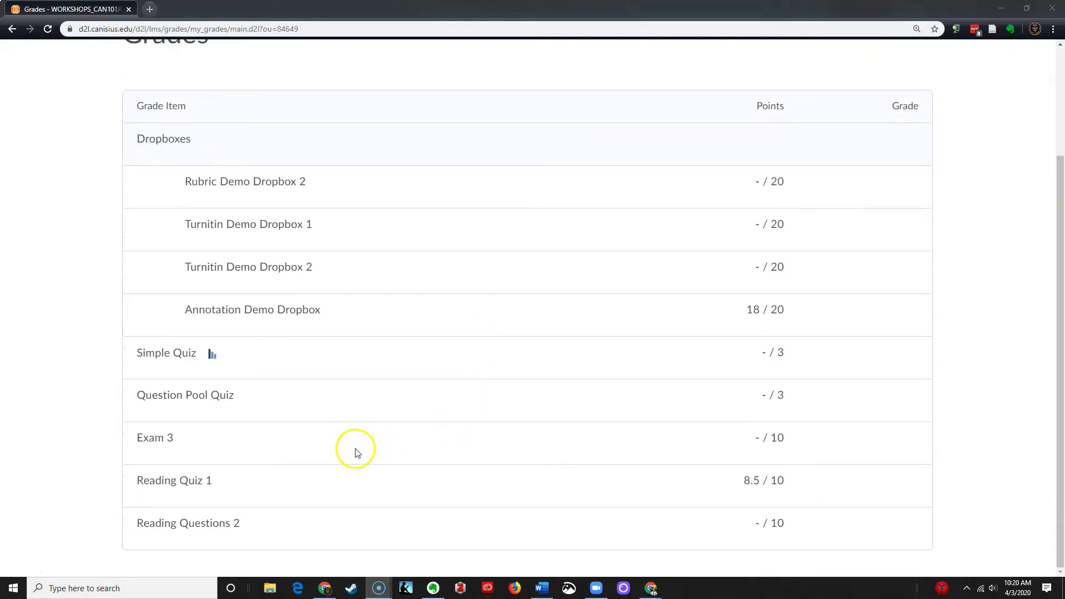
{"action": "left_click_drag", "start_coordinate": [743, 480], "coordinate": [794, 482]}
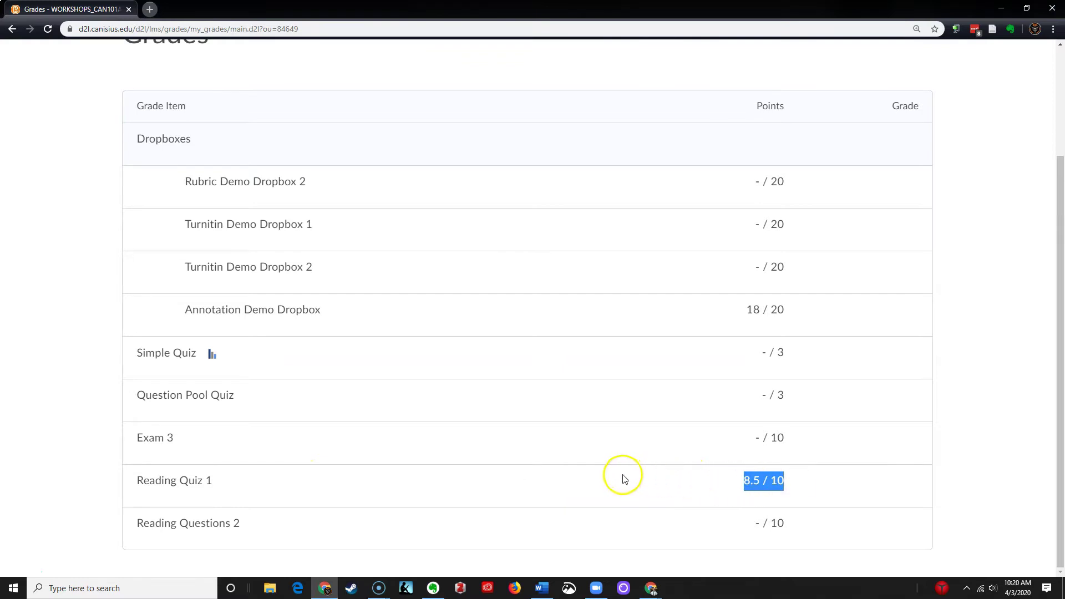
{"action": "scroll", "coordinate": [460, 494], "scroll_direction": "up", "scroll_amount": 3}
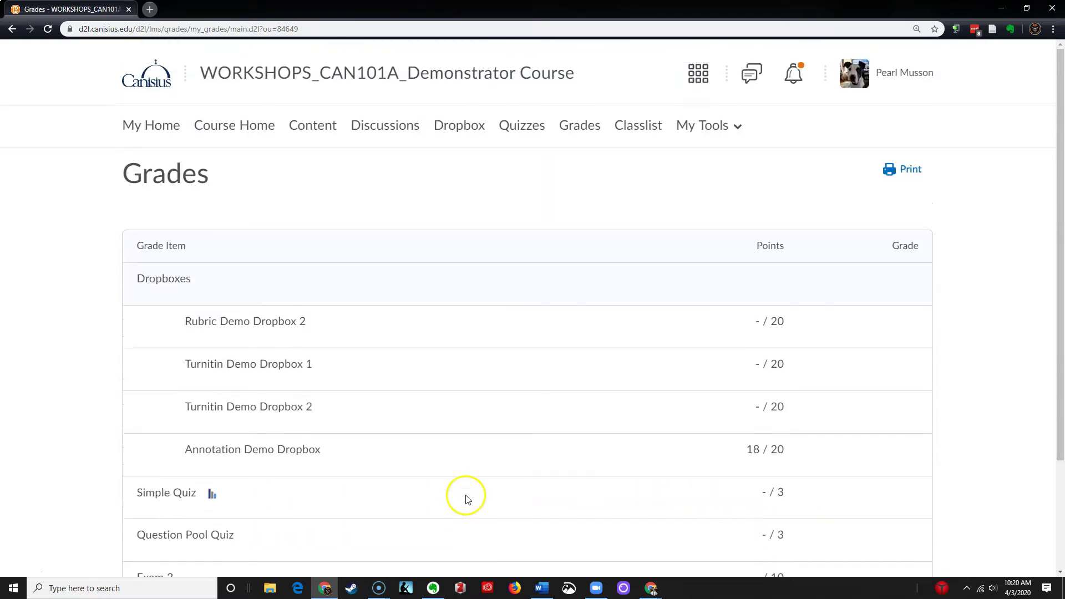
Open the student's first attempt at Reading Quiz 1 from its feedback link in the quiz list.
{"action": "left_click", "coordinate": [526, 127]}
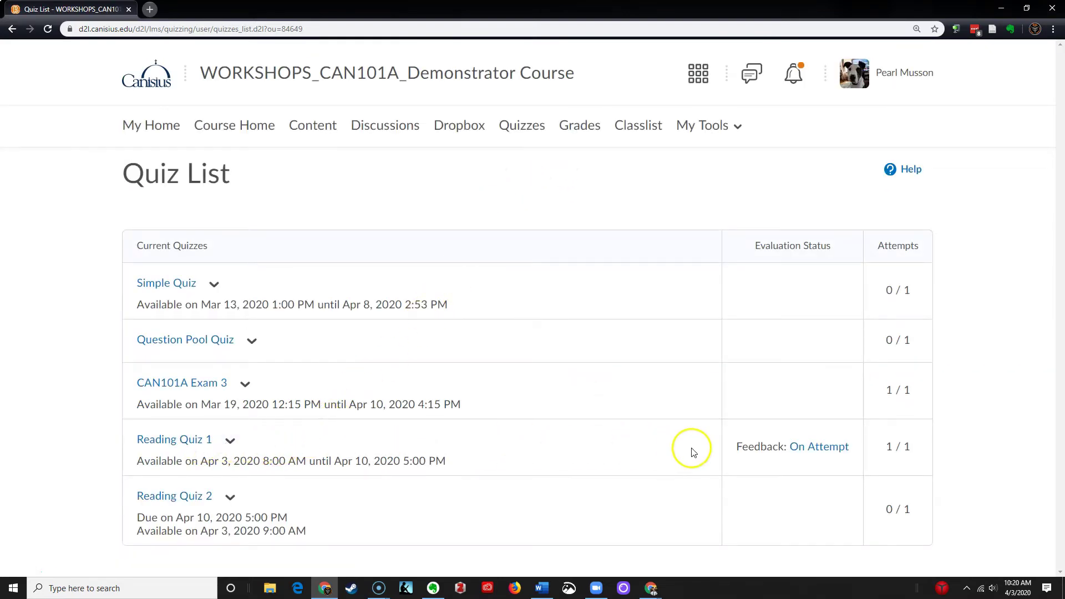
{"action": "left_click", "coordinate": [834, 452]}
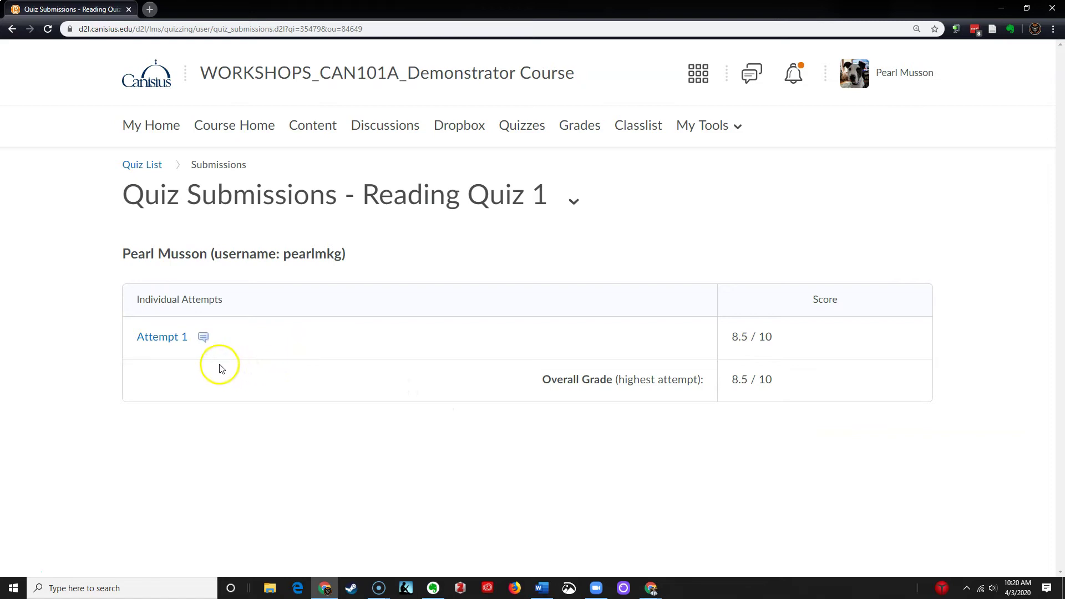
{"action": "left_click", "coordinate": [164, 336]}
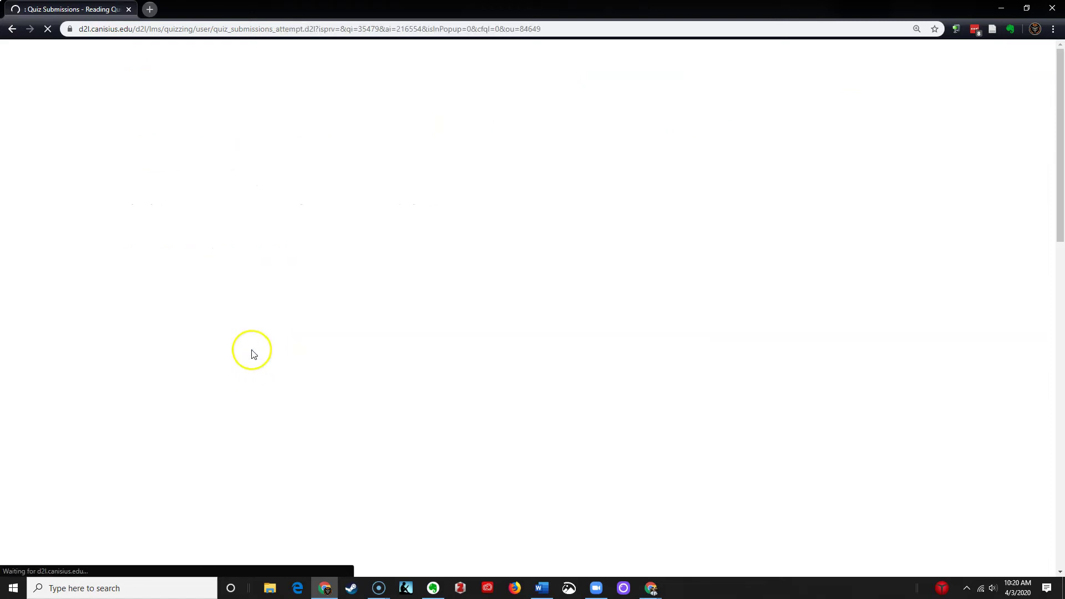
Expand the instructor feedback for written-response Questions 1 and 2 of the attempt.
{"action": "scroll", "coordinate": [357, 381], "scroll_direction": "down", "scroll_amount": 2}
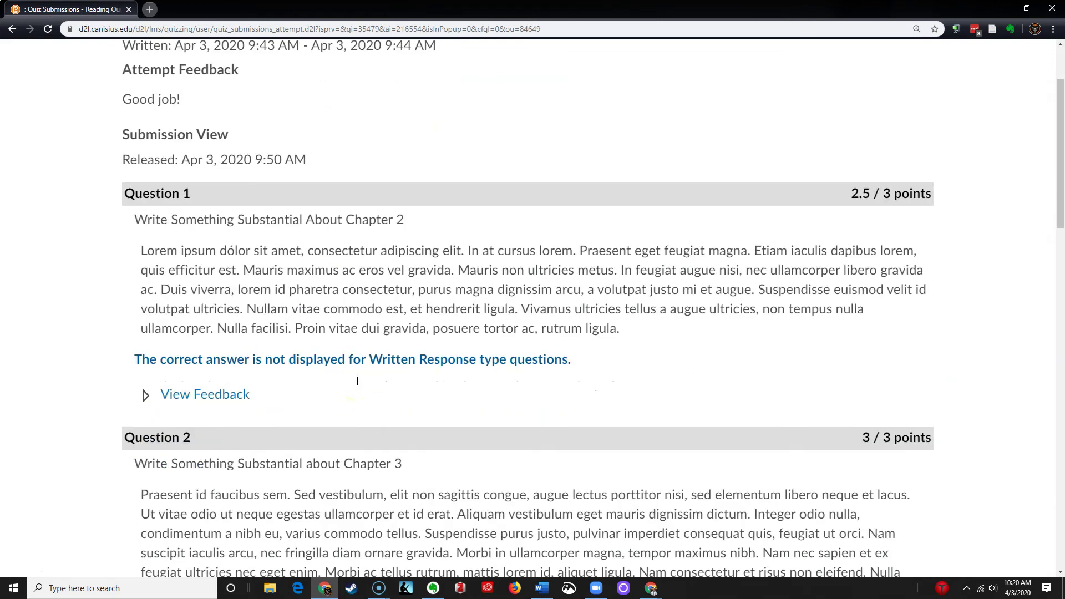
{"action": "left_click", "coordinate": [145, 394]}
{"action": "scroll", "coordinate": [345, 438], "scroll_direction": "down", "scroll_amount": 7}
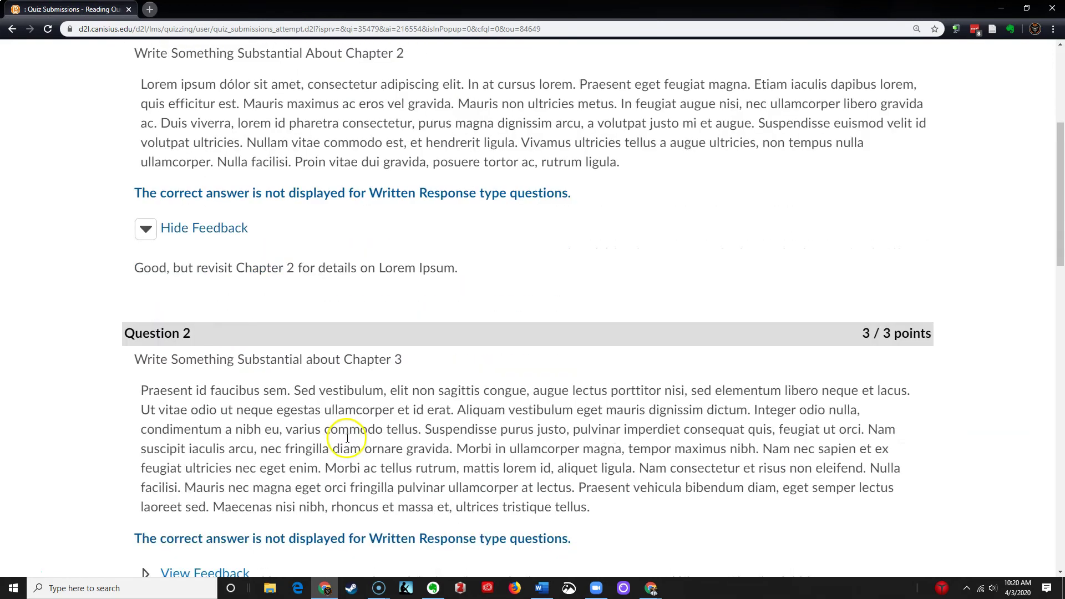
{"action": "left_click", "coordinate": [144, 359]}
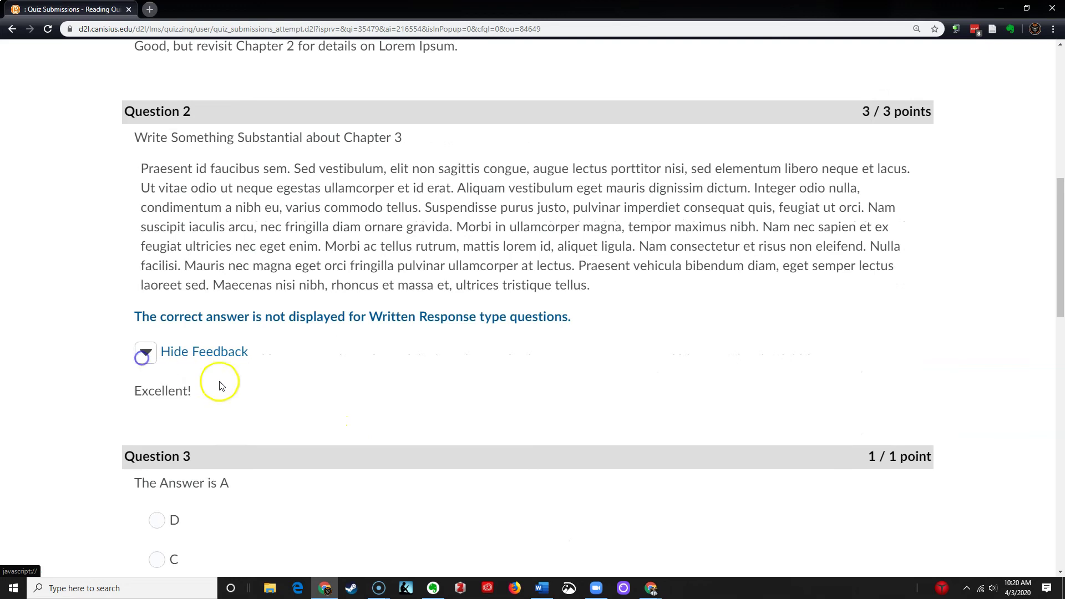
Expand the feedback for Question 6 and review the marked multiple-choice answers in the attempt.
{"action": "scroll", "coordinate": [270, 400], "scroll_direction": "down", "scroll_amount": 10}
{"action": "scroll", "coordinate": [269, 403], "scroll_direction": "down", "scroll_amount": 6}
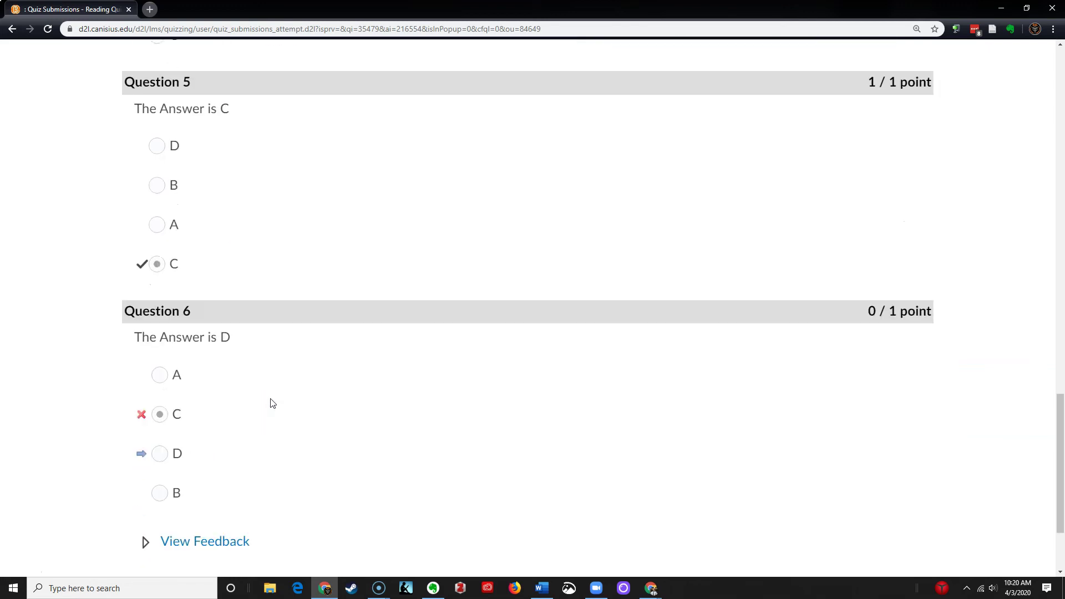
{"action": "left_click", "coordinate": [147, 410]}
{"action": "scroll", "coordinate": [311, 415], "scroll_direction": "down", "scroll_amount": 2}
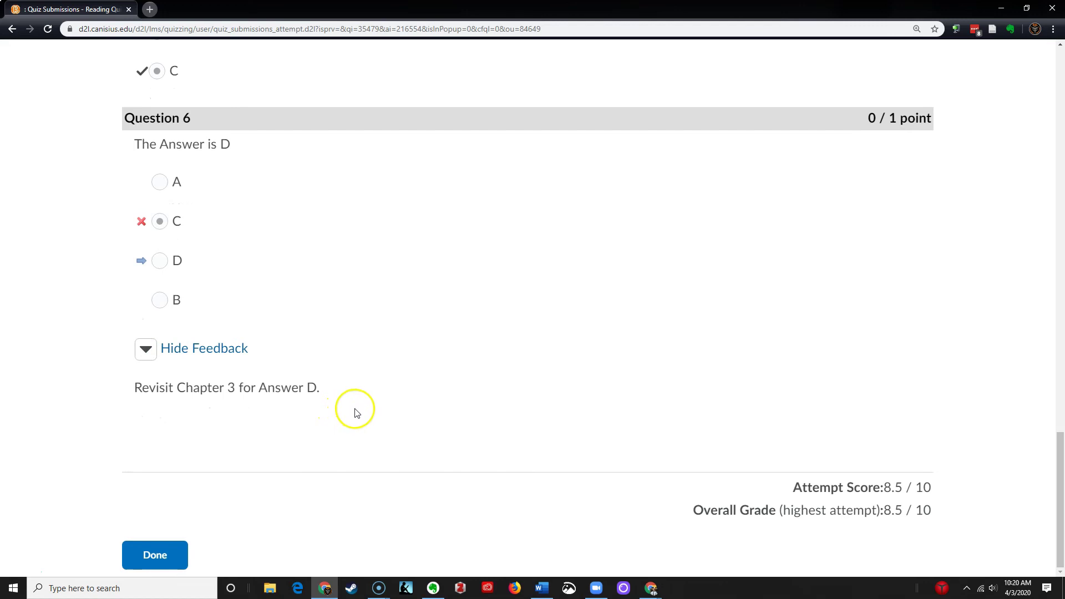
{"action": "scroll", "coordinate": [343, 413], "scroll_direction": "up", "scroll_amount": 4}
{"action": "scroll", "coordinate": [343, 413], "scroll_direction": "up", "scroll_amount": 4}
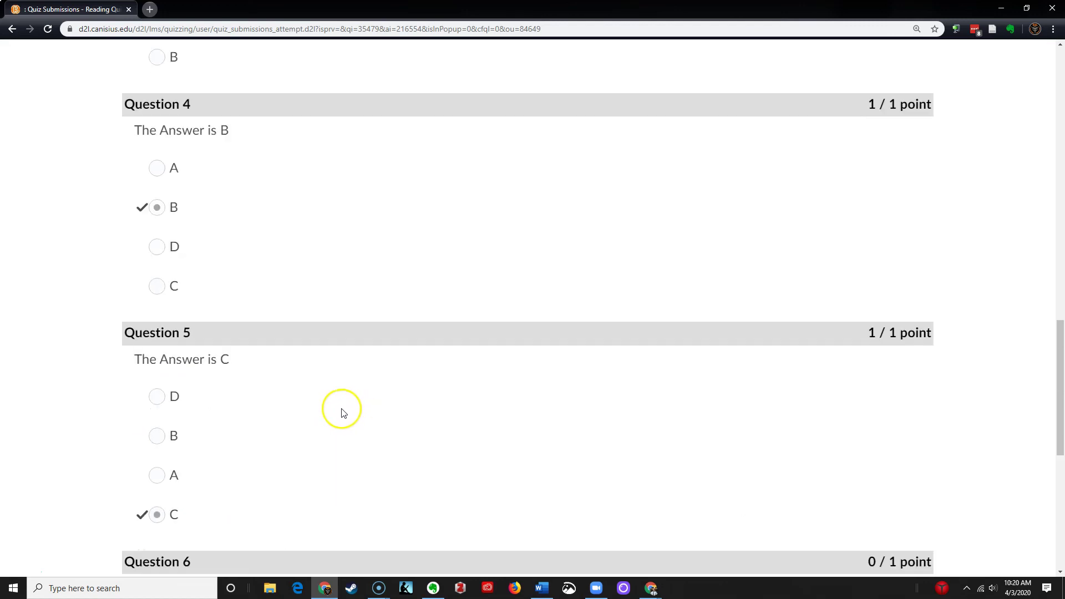